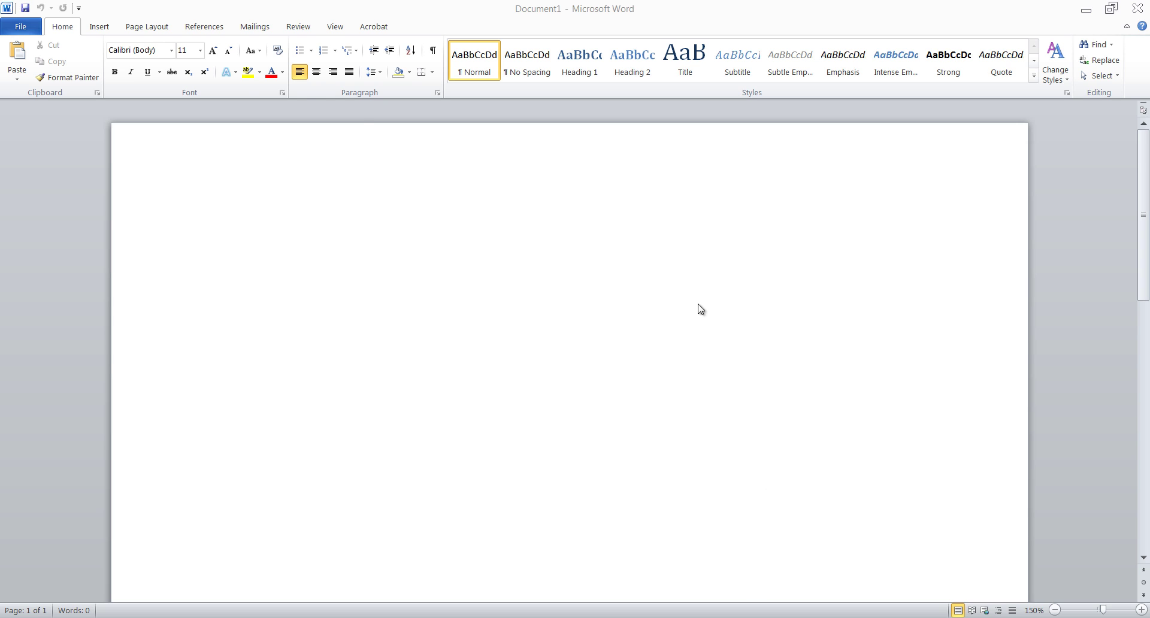
- Set the document's typing font to Times New Roman, 12 pt
click(171, 54)
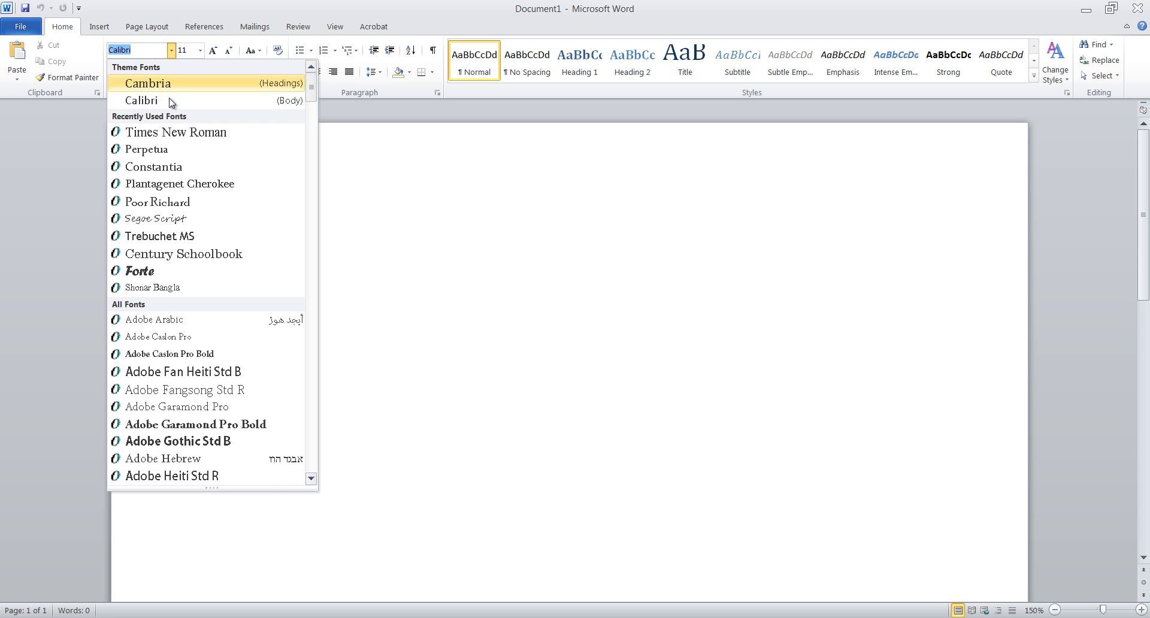
click(174, 133)
click(200, 50)
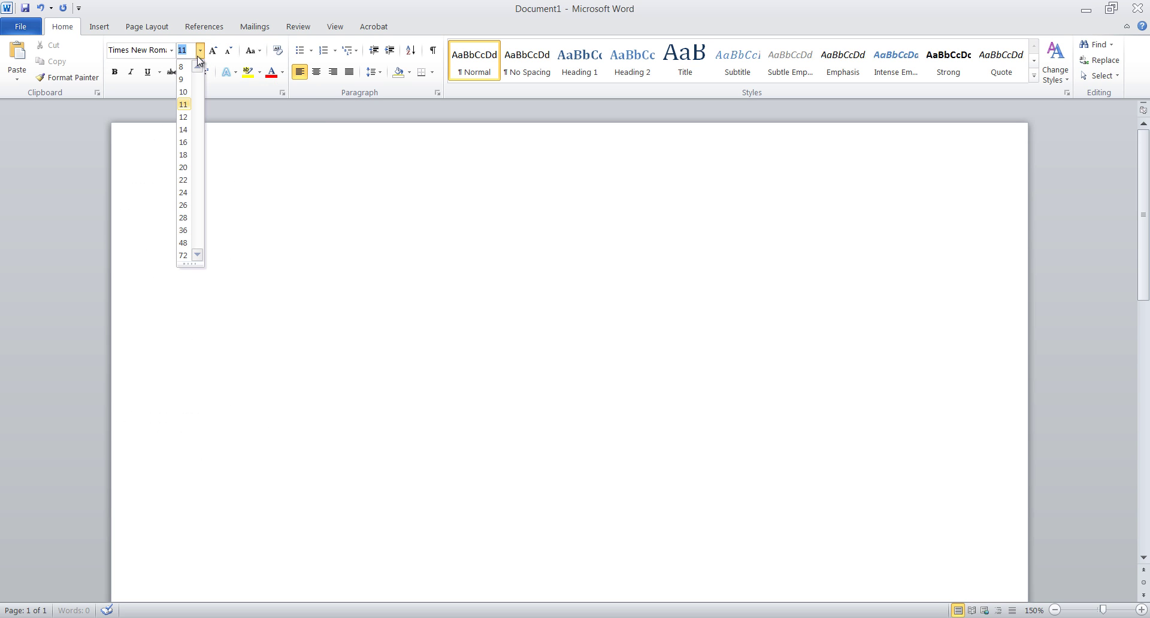
click(188, 115)
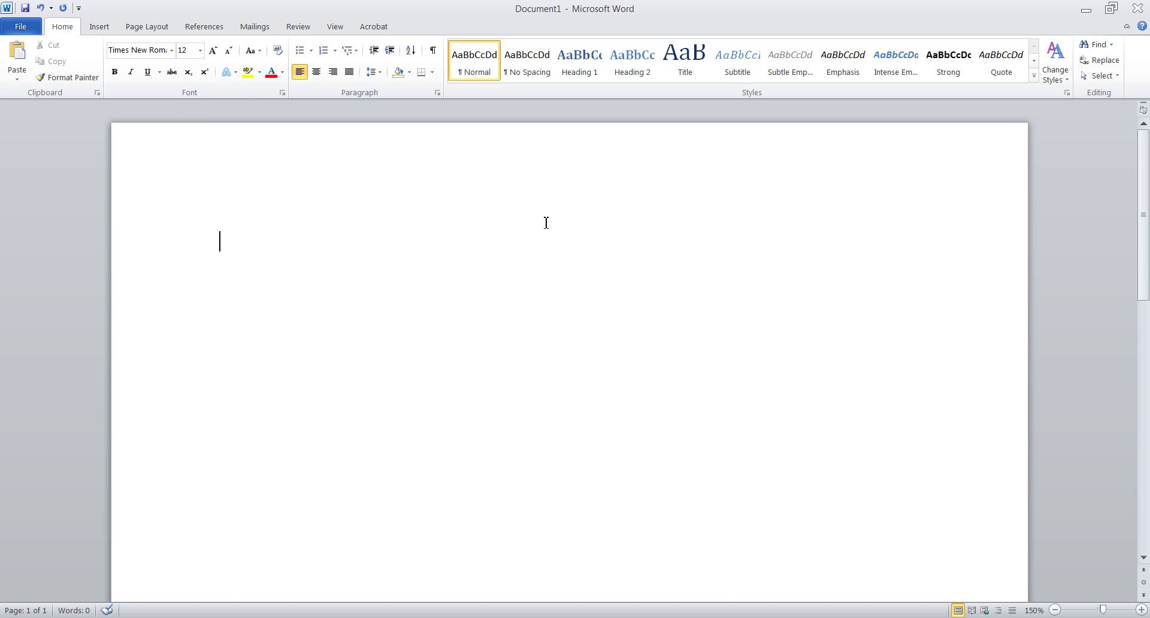
- Insert a Blank header and turn on Different First Page
click(100, 28)
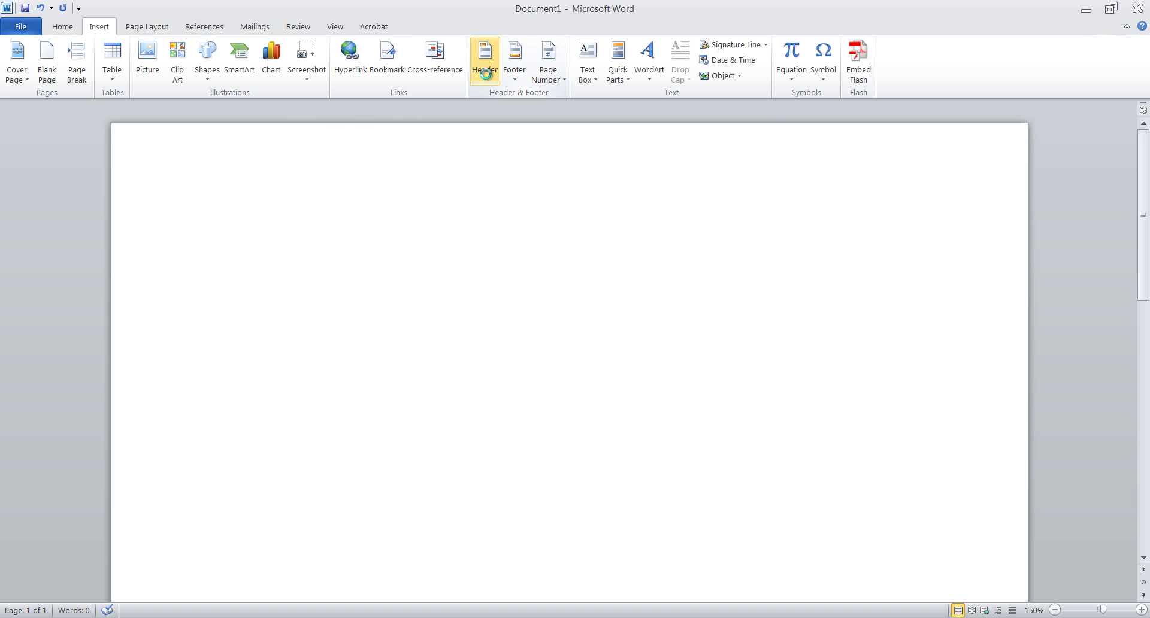
click(490, 76)
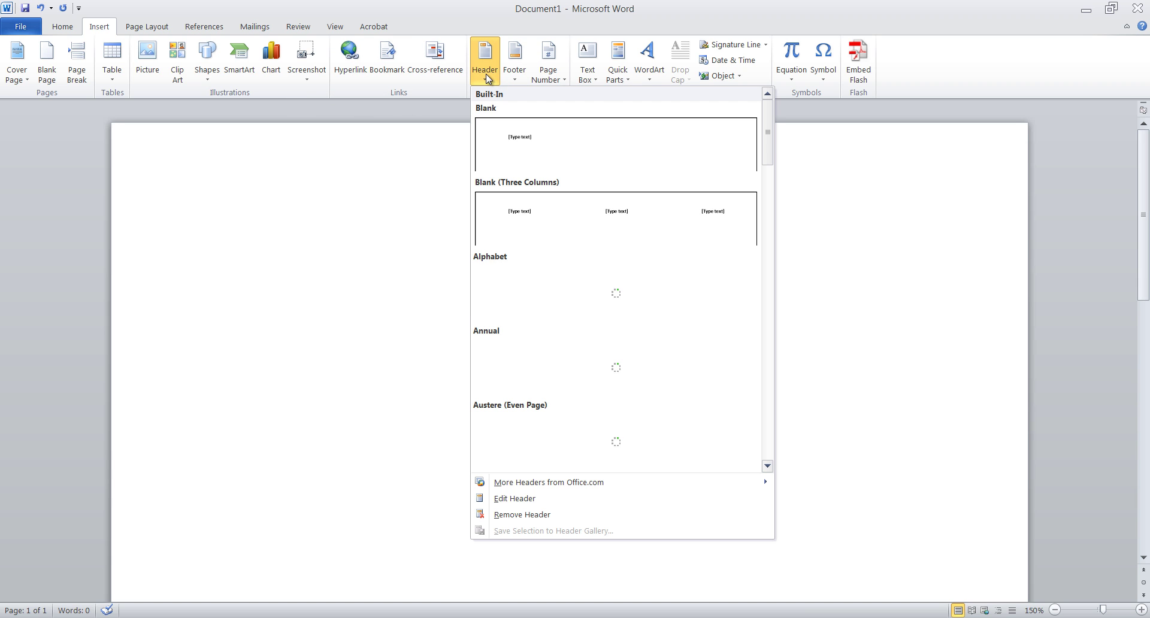
click(626, 141)
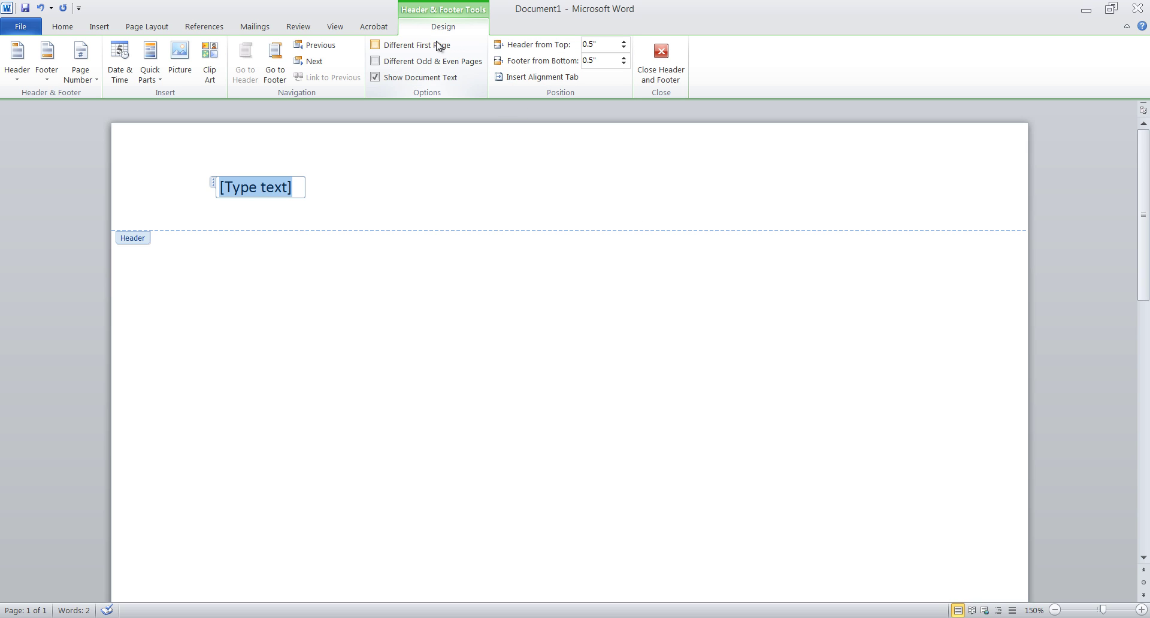
click(376, 45)
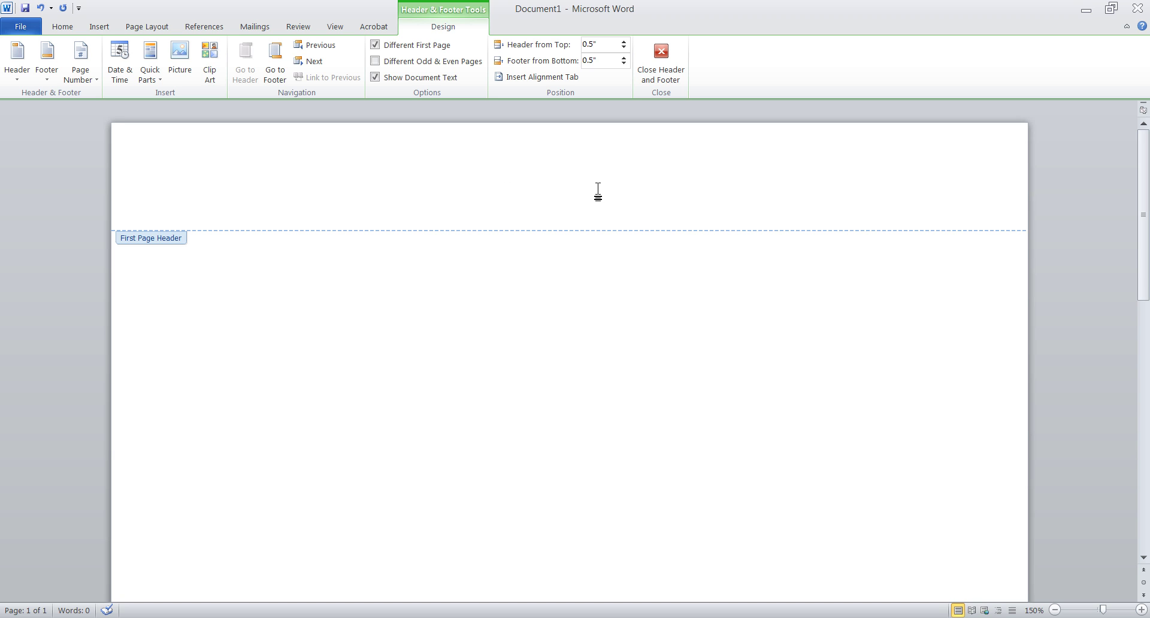
- Set the first-page header font to Times New Roman, 12 pt
click(62, 27)
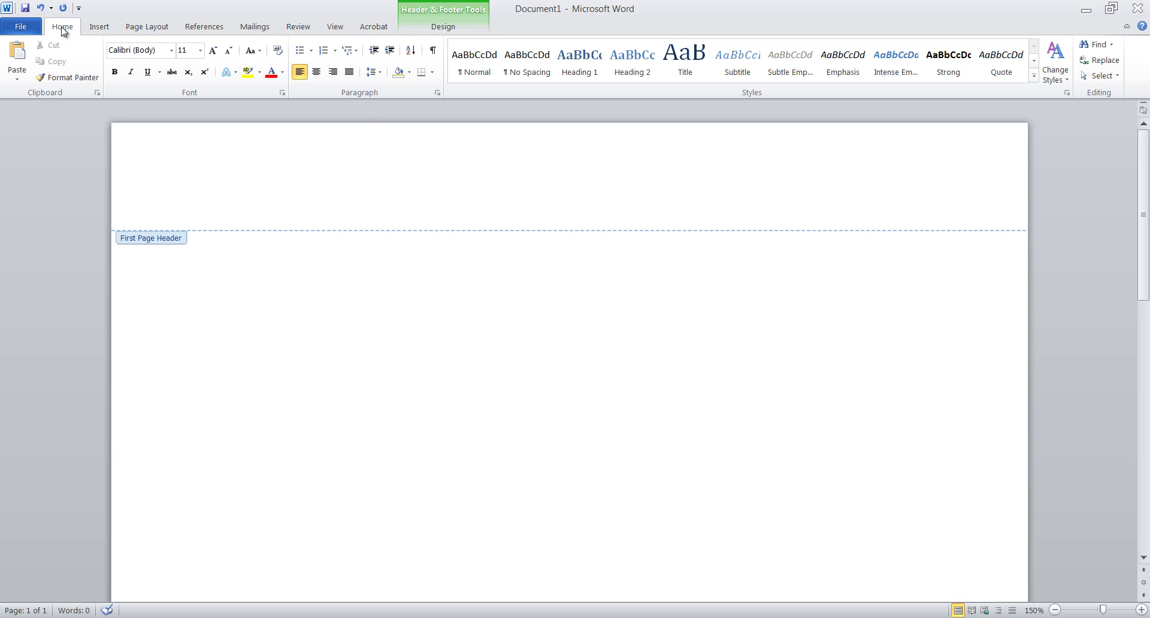
click(171, 51)
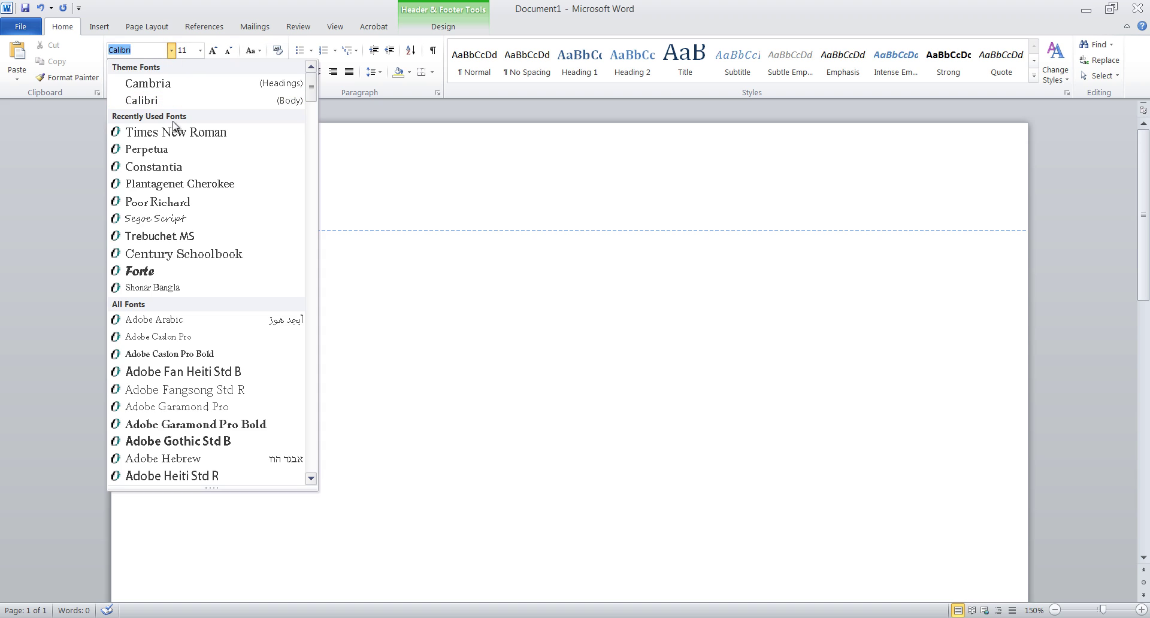
click(177, 132)
click(201, 50)
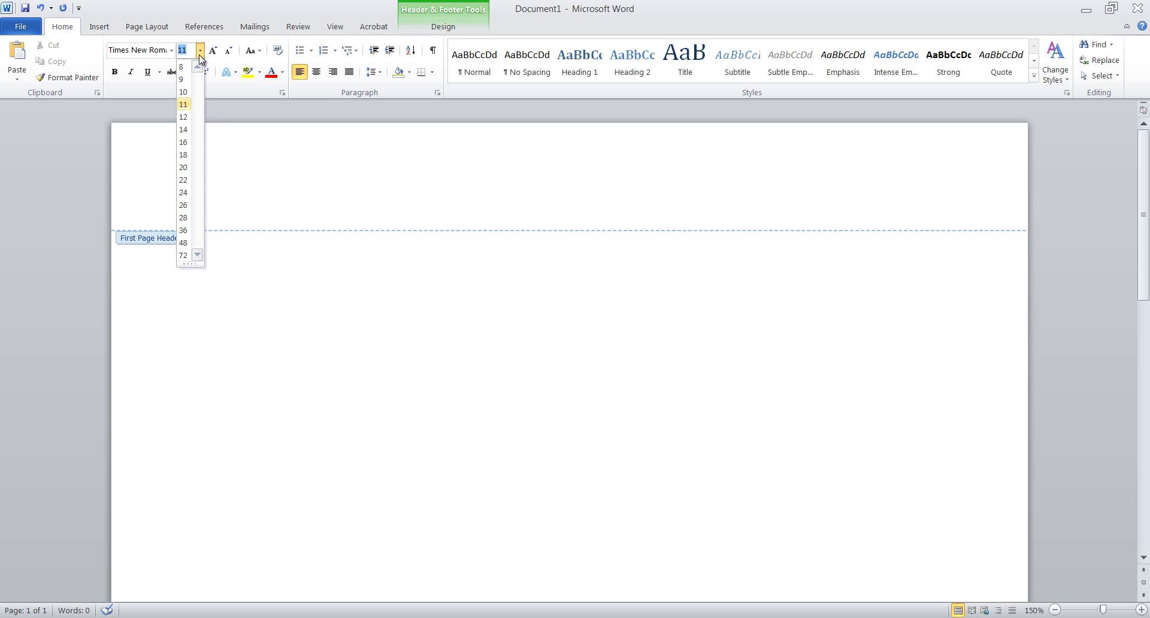
click(184, 120)
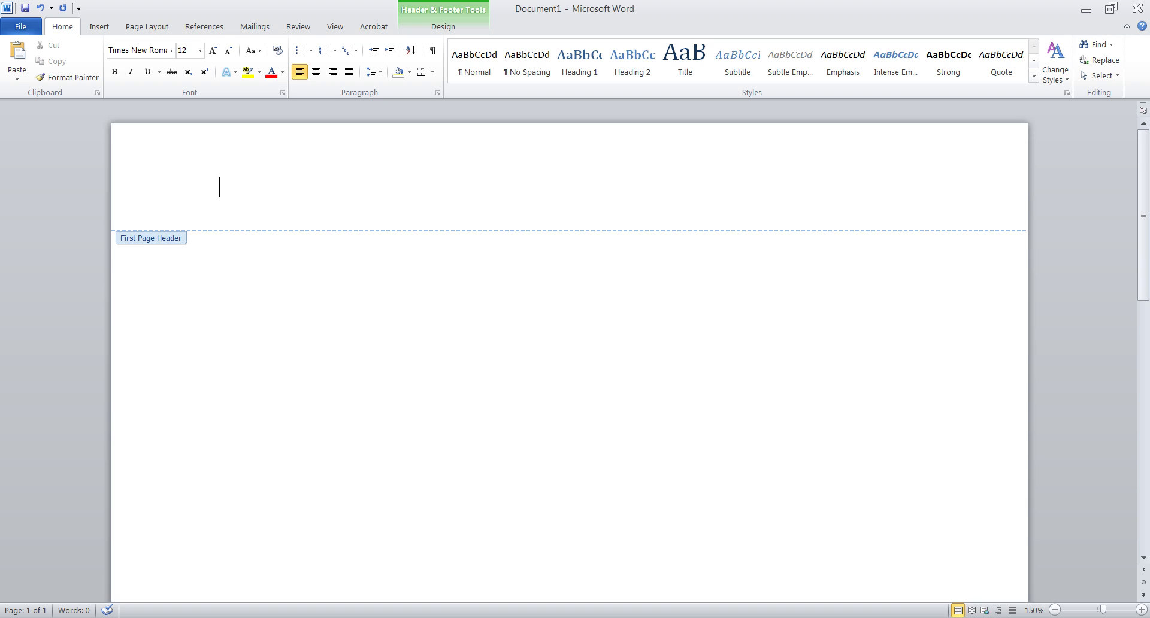
- Type 'Running head: REALLY LONG TITLE' and tab over to the header's right edge
text(Running head:)
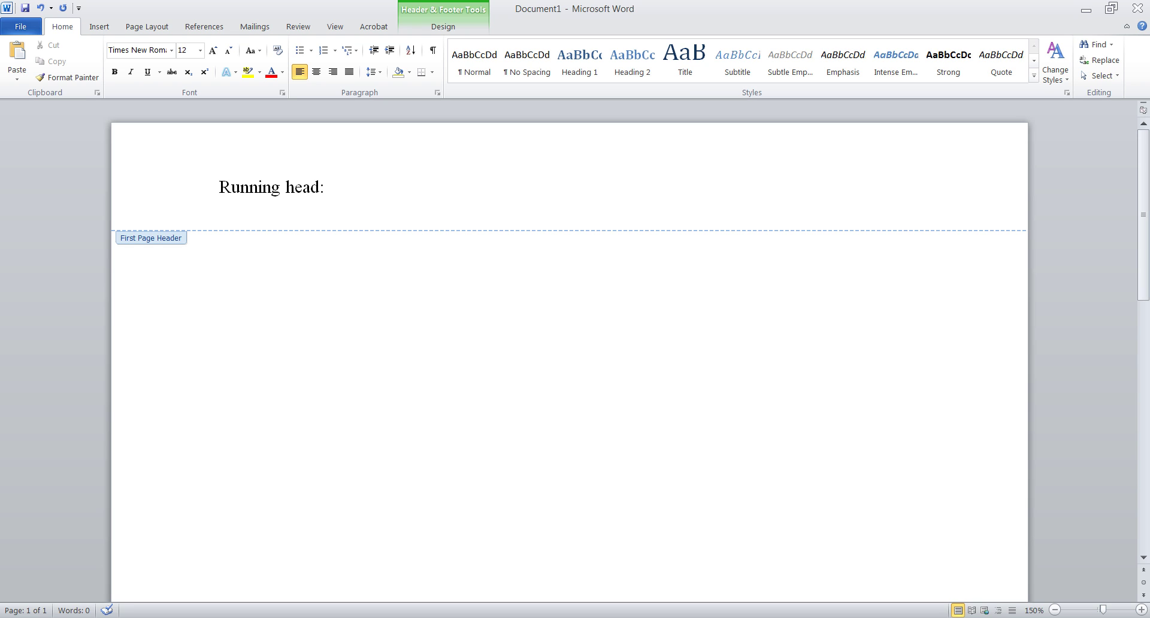
text(REALLY LO)
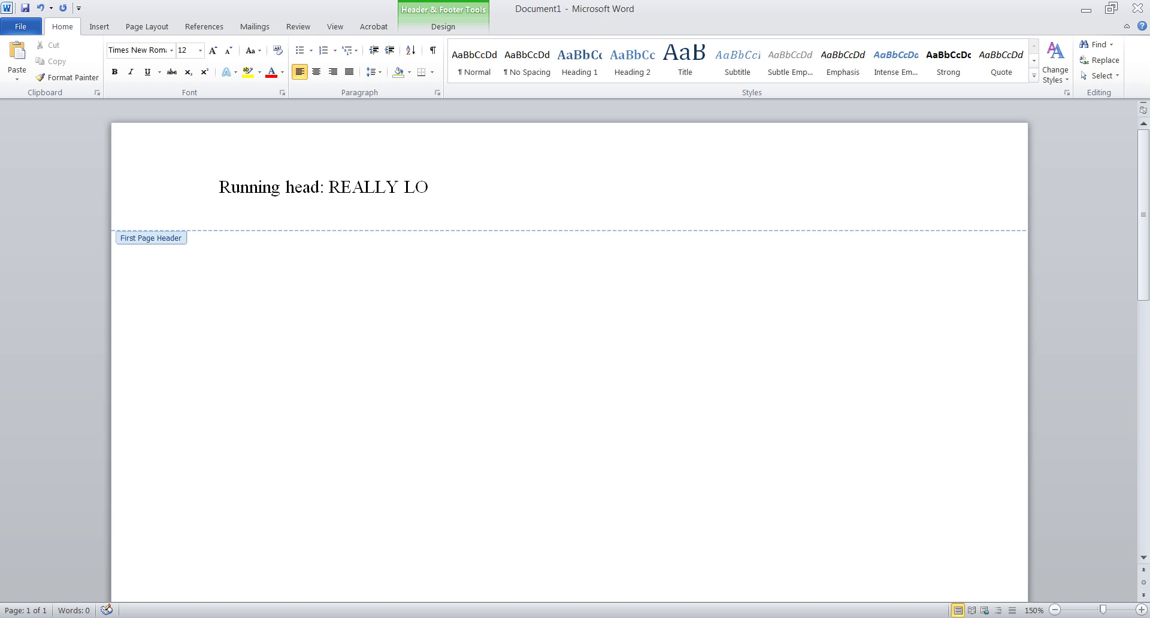
text(NG TITLE)
key(Tab)
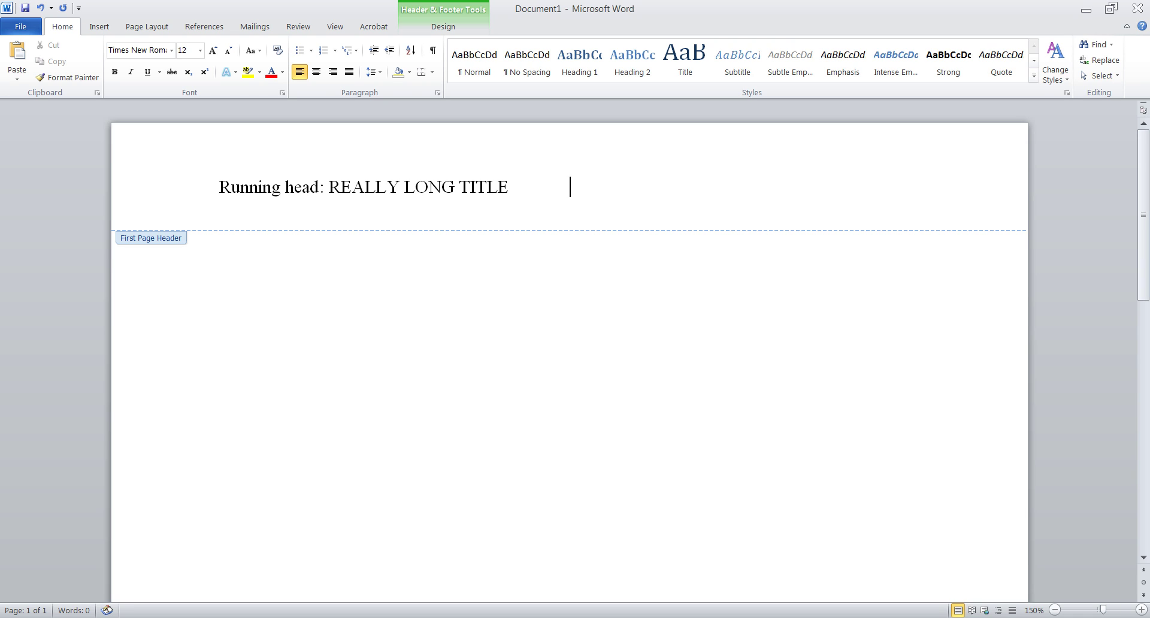
key(Tab)
- Insert plain page number 1 at the header's right end, then close the header
click(95, 27)
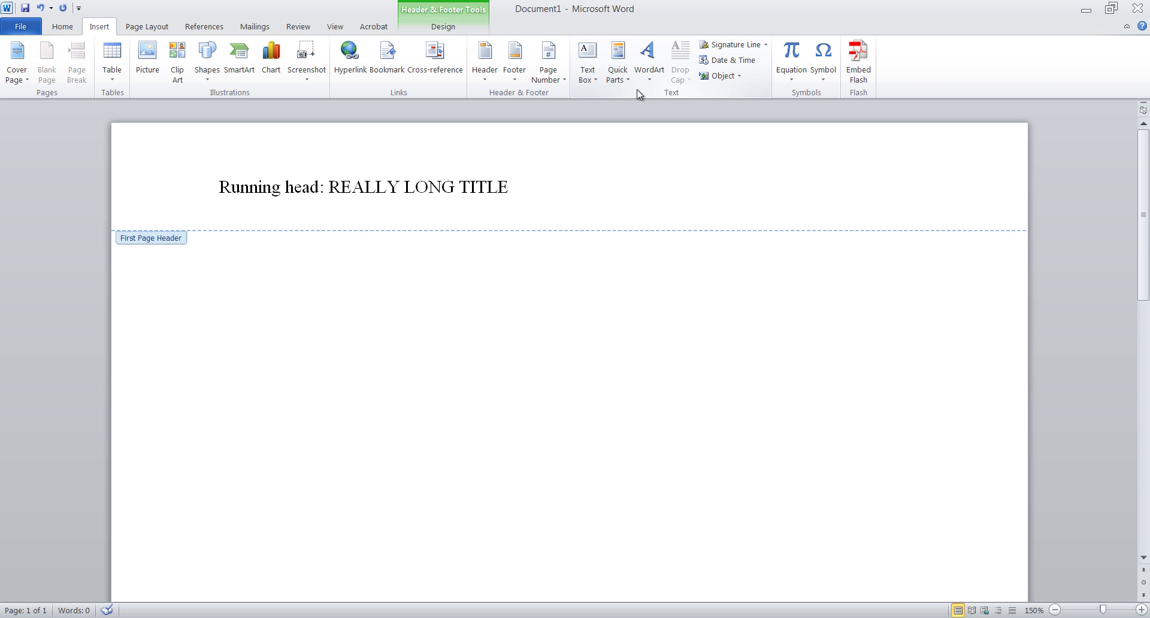
click(556, 71)
mouse_move(597, 149)
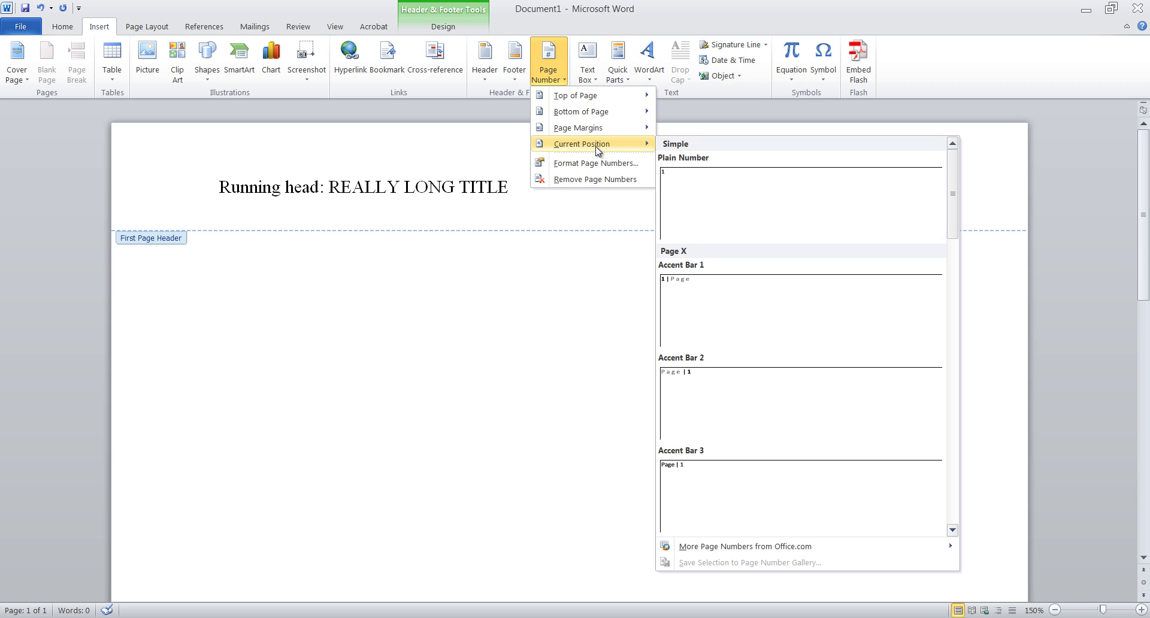
click(744, 191)
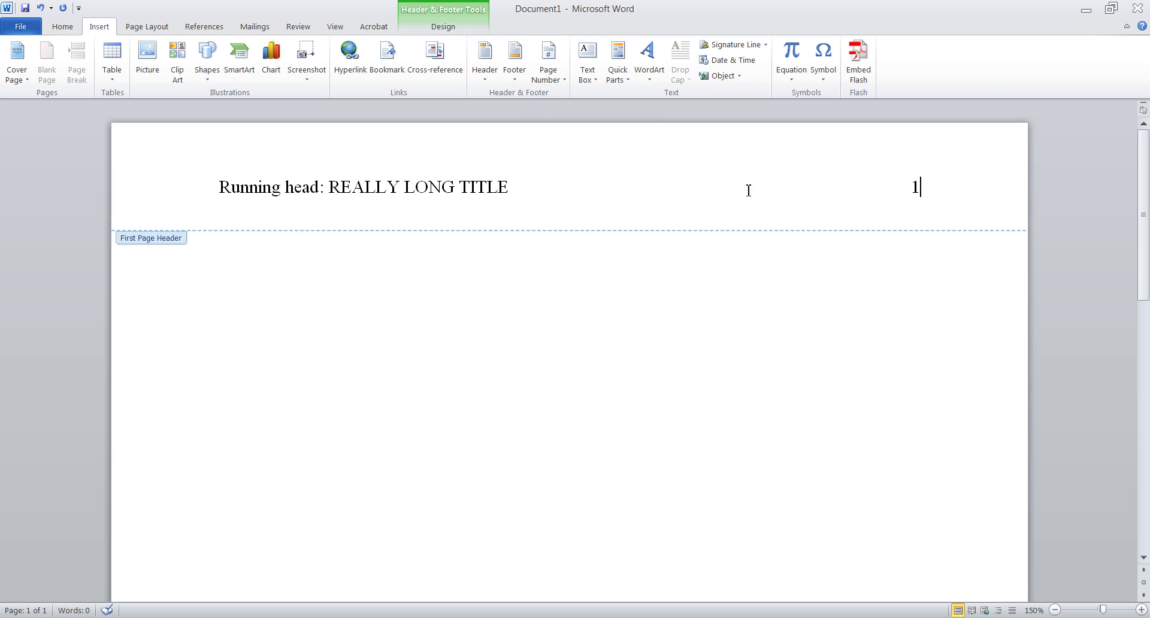
double_click(612, 295)
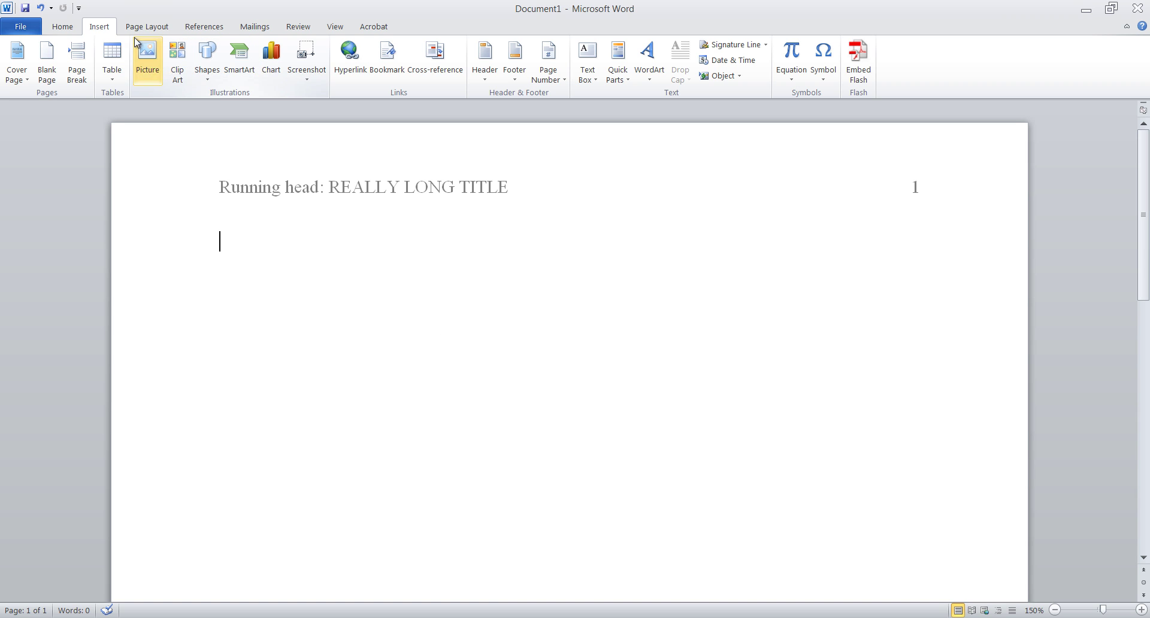
- Make body paragraphs double-spaced with 6 pt after, and centre-align them
click(62, 28)
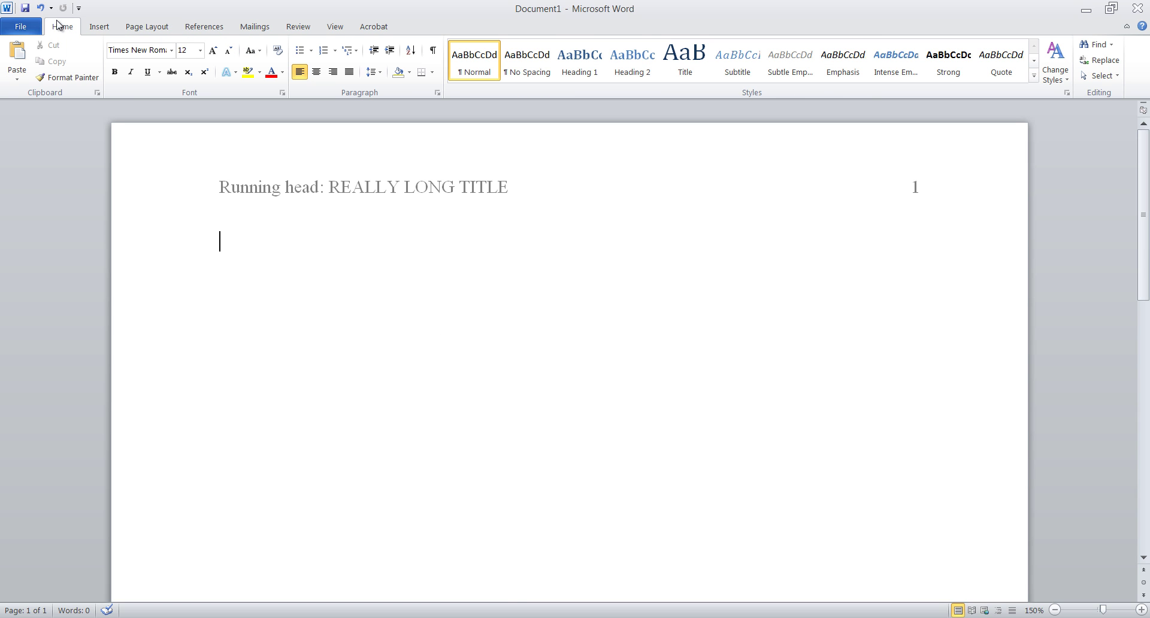
click(438, 92)
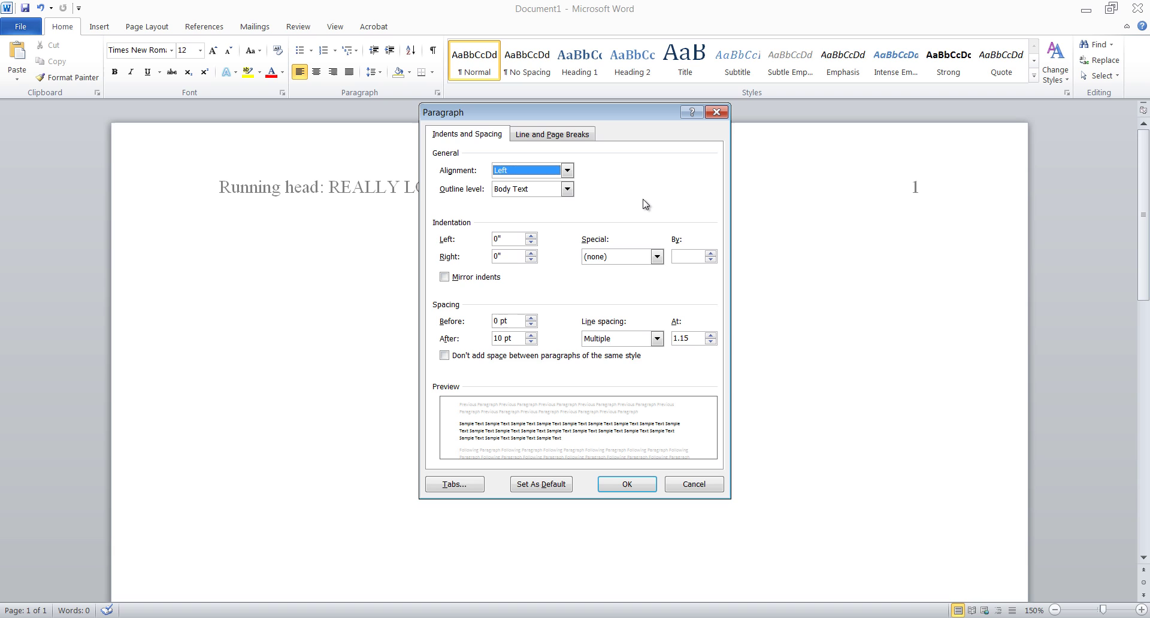
click(657, 339)
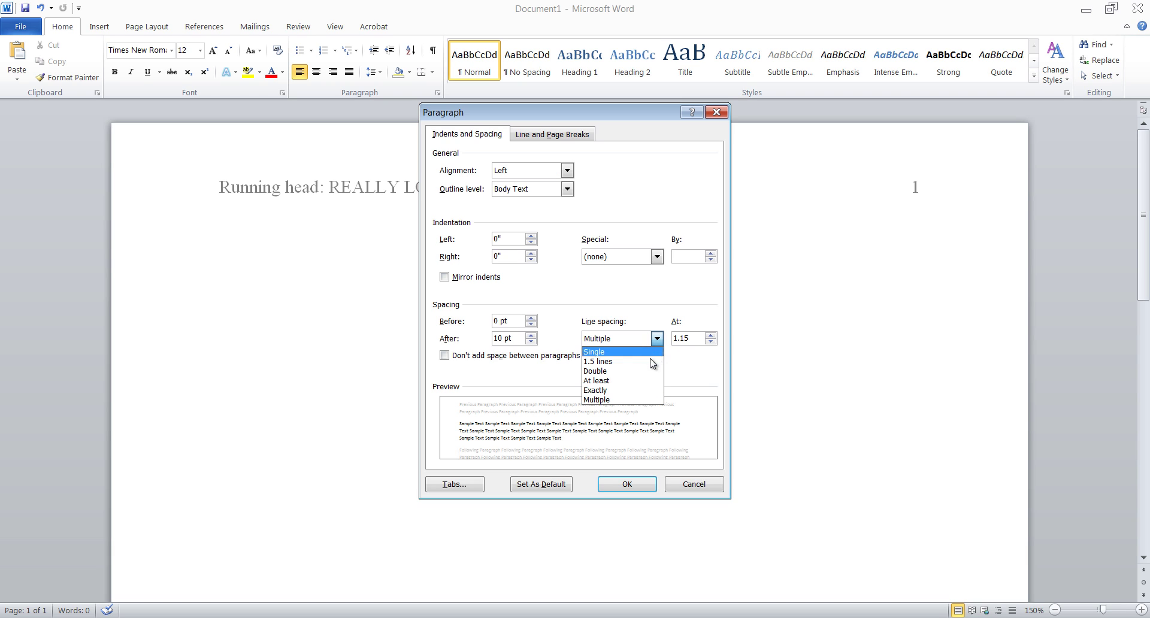
click(650, 371)
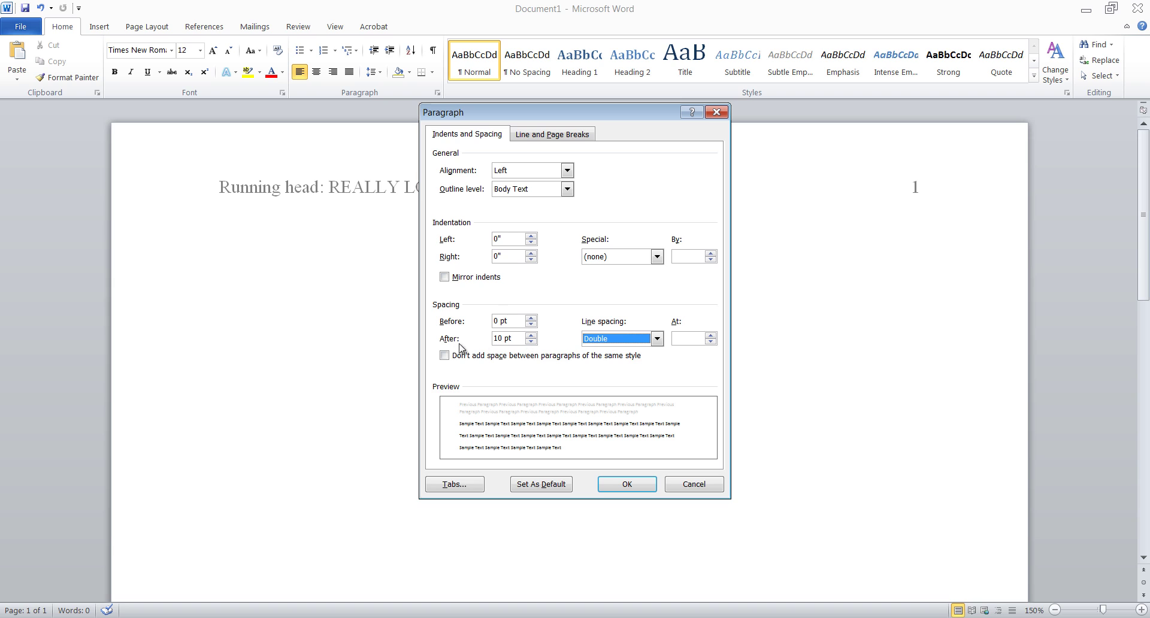
click(531, 342)
click(626, 484)
click(321, 76)
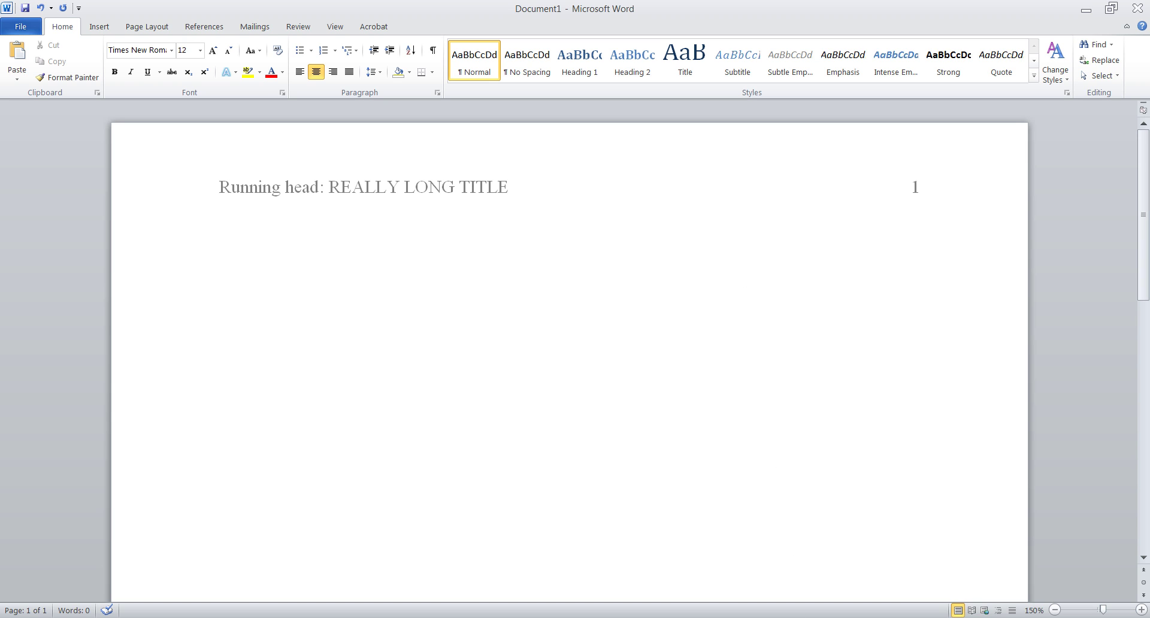
- Add blank lines, then type the title 'The Title of this Paper is Lengthy: Showing you Proper Title Case'
text(\)
key(Return)
key(ctrl+l)
key(BackSpace)
key(BackSpace)
key(Return)
key(Return)
key(Return)
key(Return)
text(The Title of this Paper is Leng)
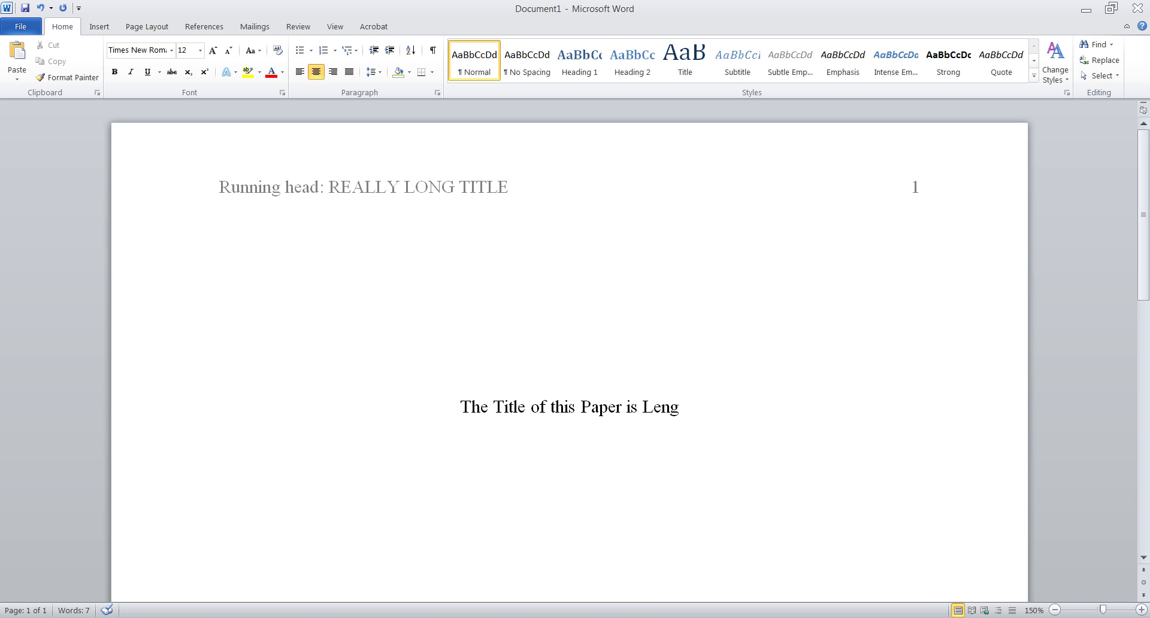
text(thy: Showing you Proper)
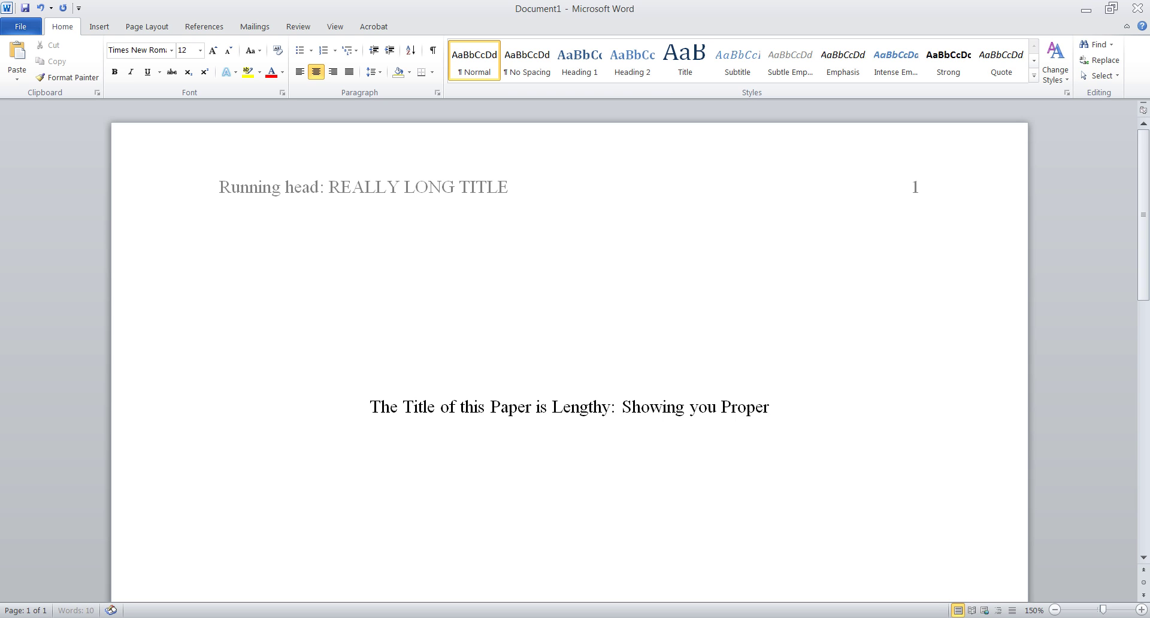
text( Title Case)
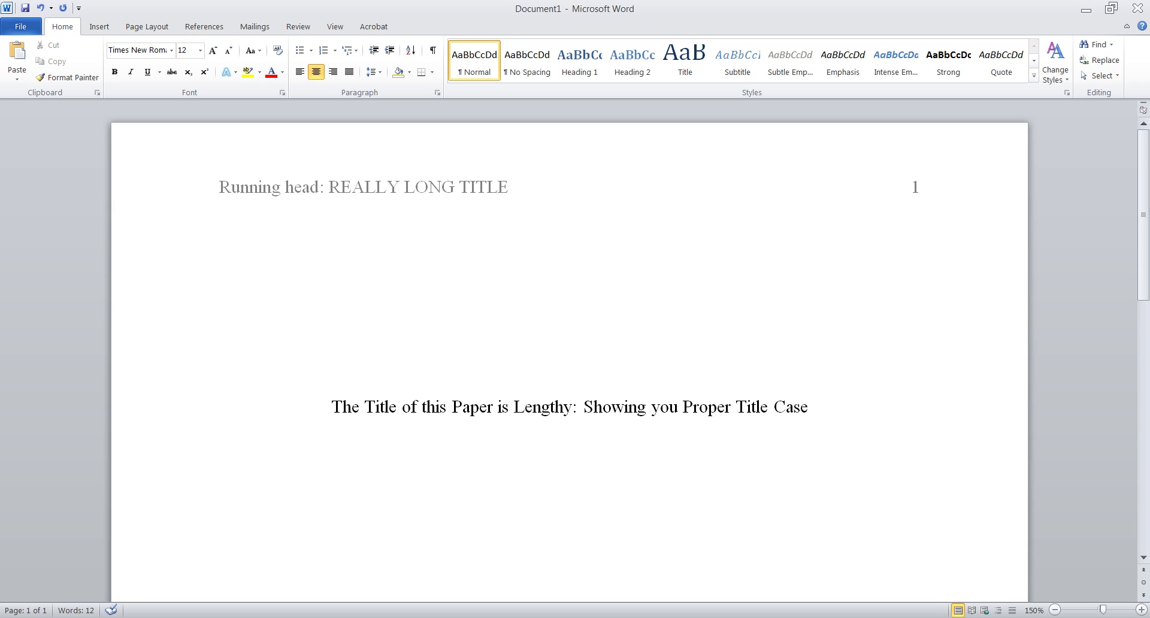
- Add the author's name and 'Indian River State College' on the lines below
text(Alexis M. Carlson)
key(Return)
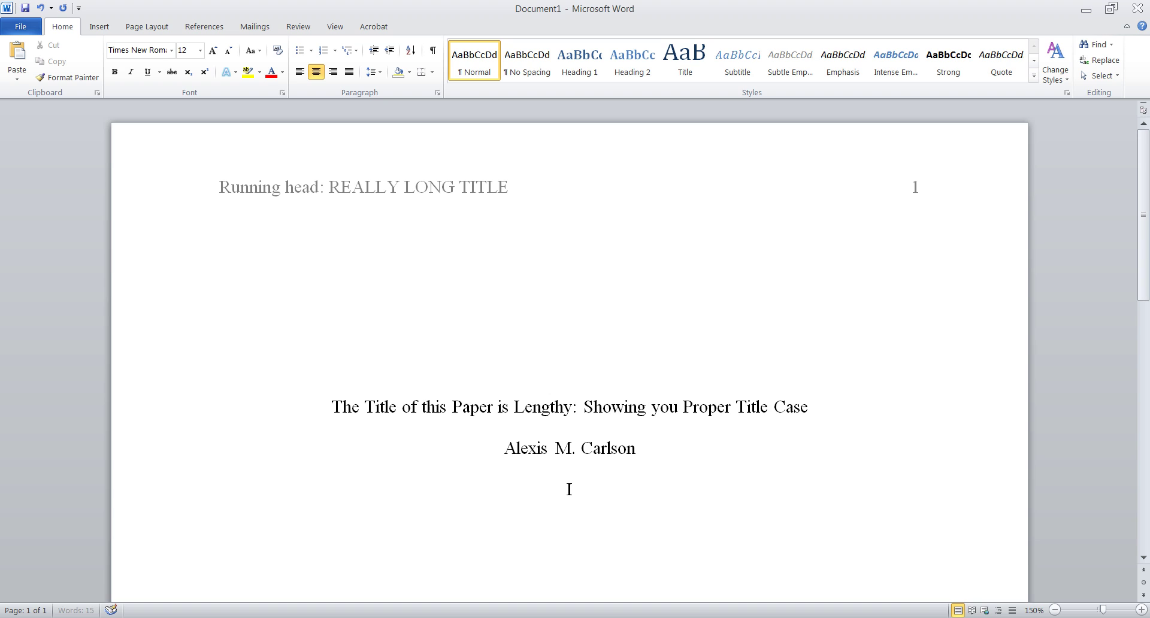
text(Indian)
key(Return)
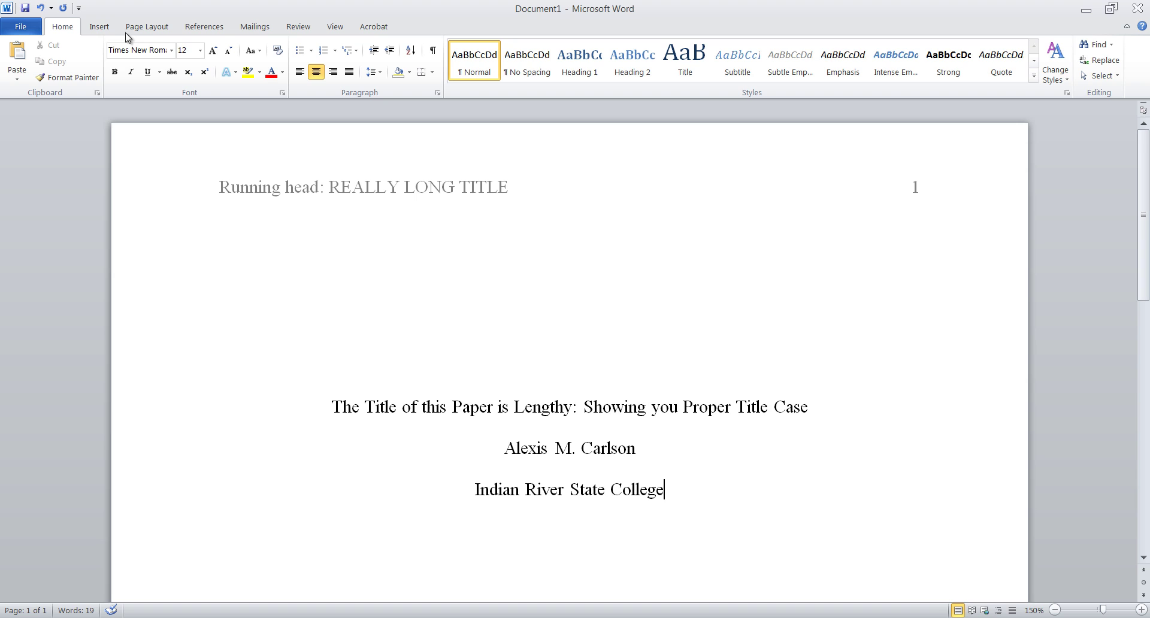
- Insert a page break and clear the placeholder text from the page 2 header
click(100, 30)
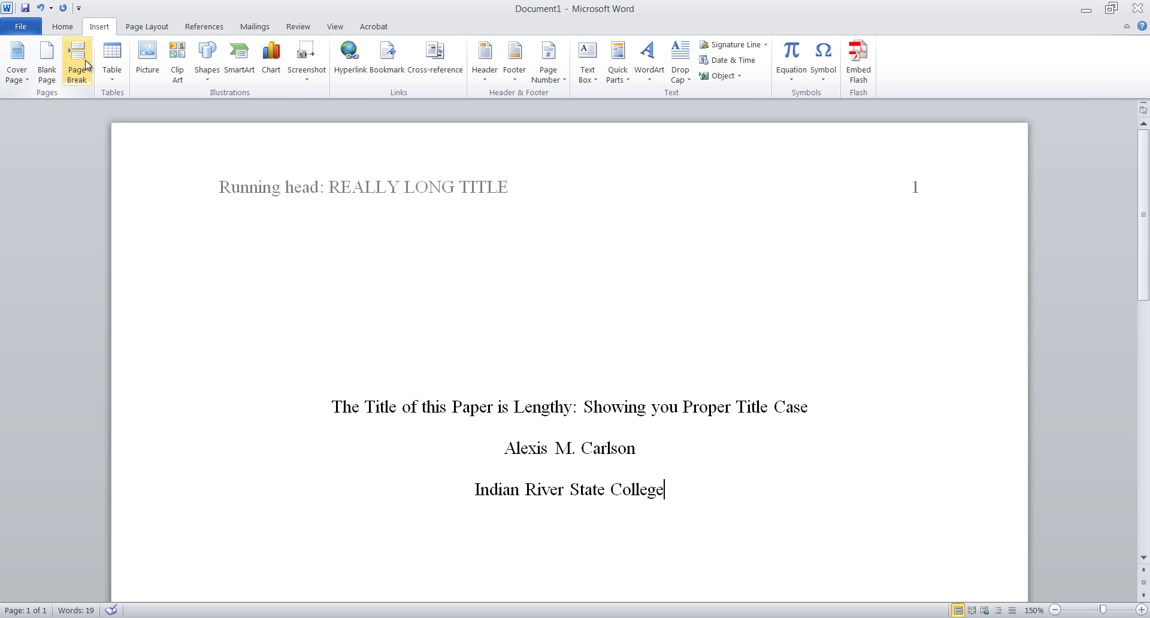
click(83, 80)
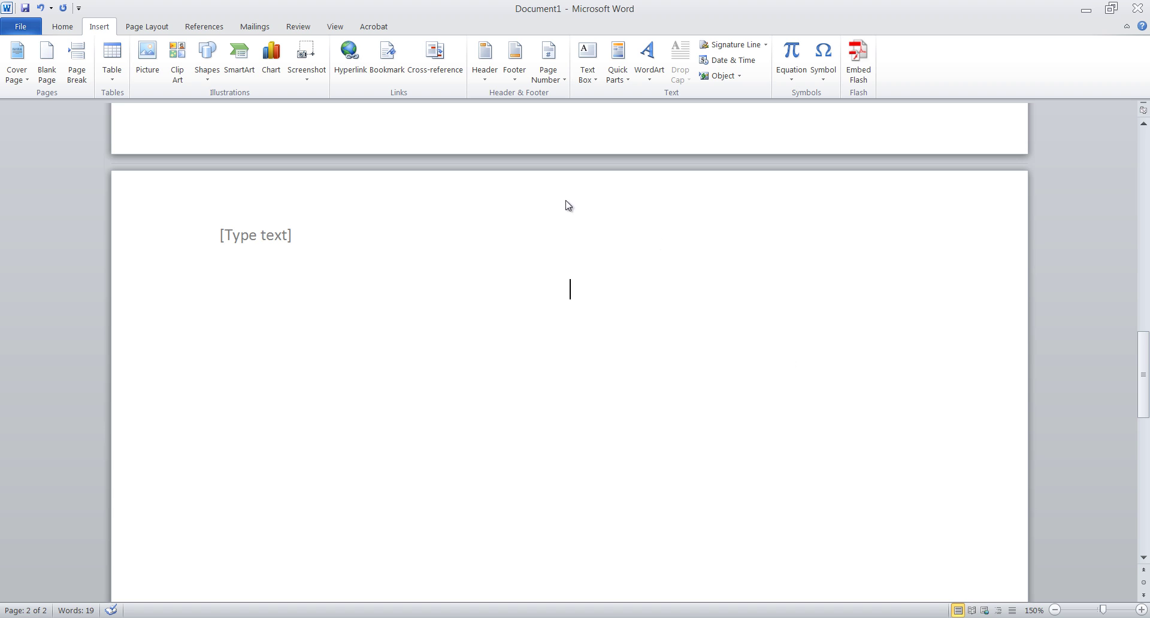
double_click(311, 237)
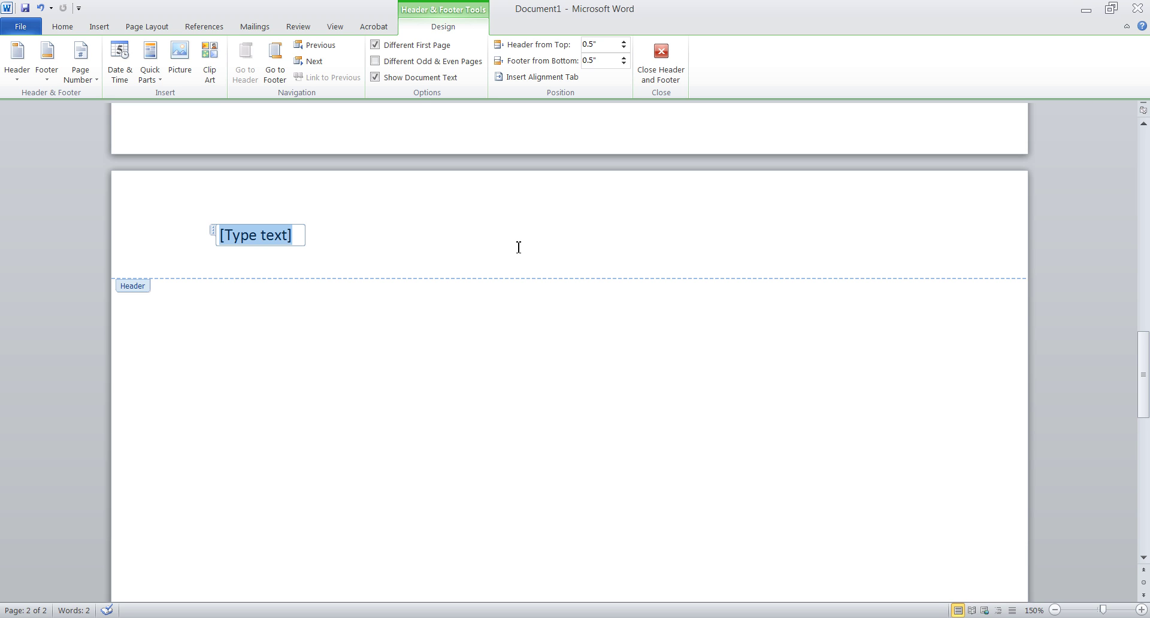
key(Delete)
- Type 'REALLY LONG TITLE' in Times New Roman 12 in the page 2 header, tabbing right
click(69, 30)
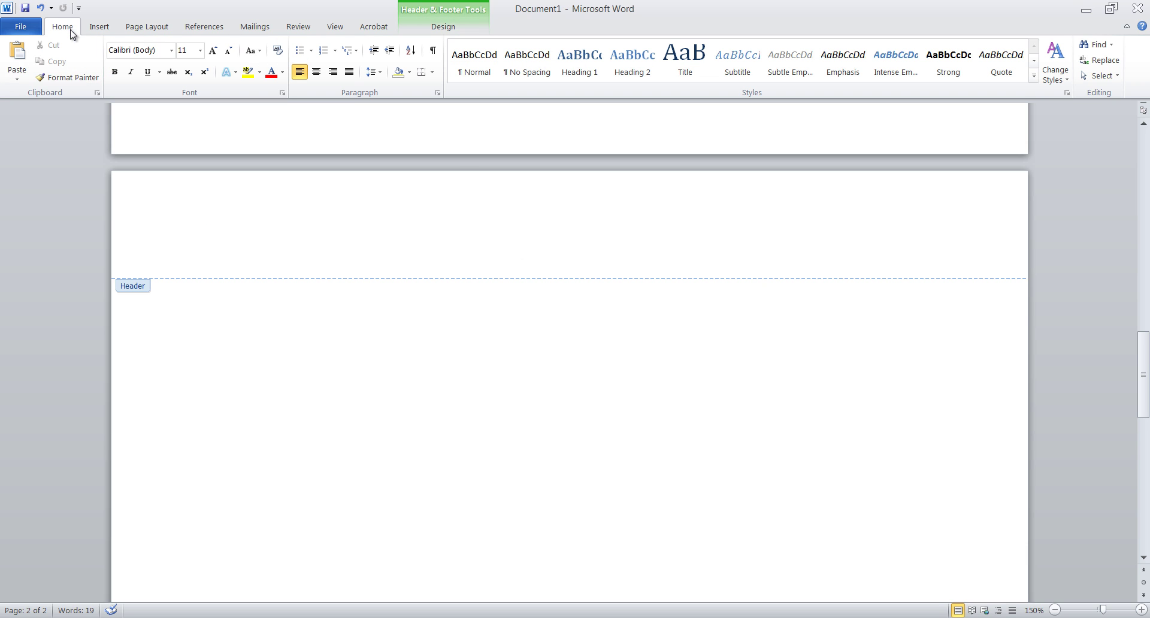
click(171, 51)
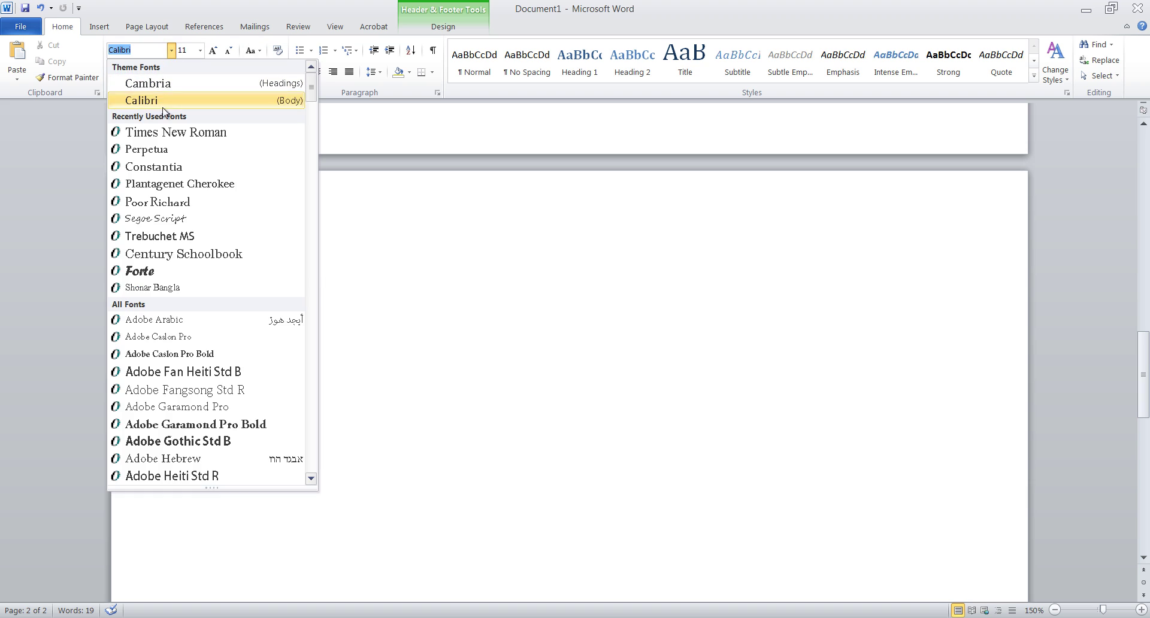
click(175, 131)
click(200, 50)
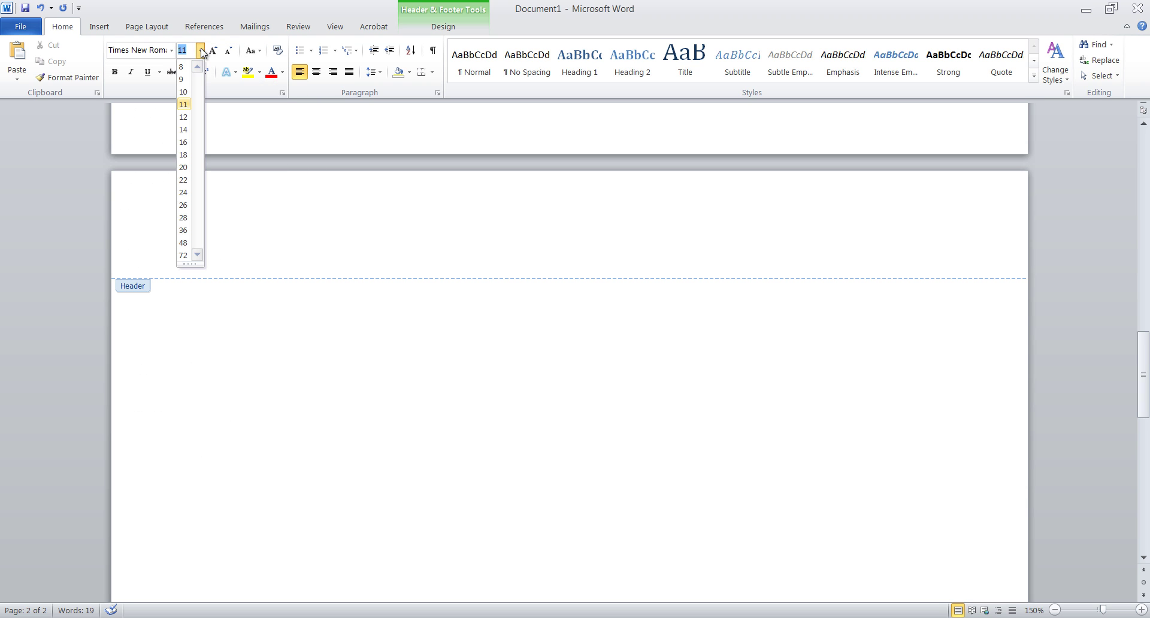
click(184, 118)
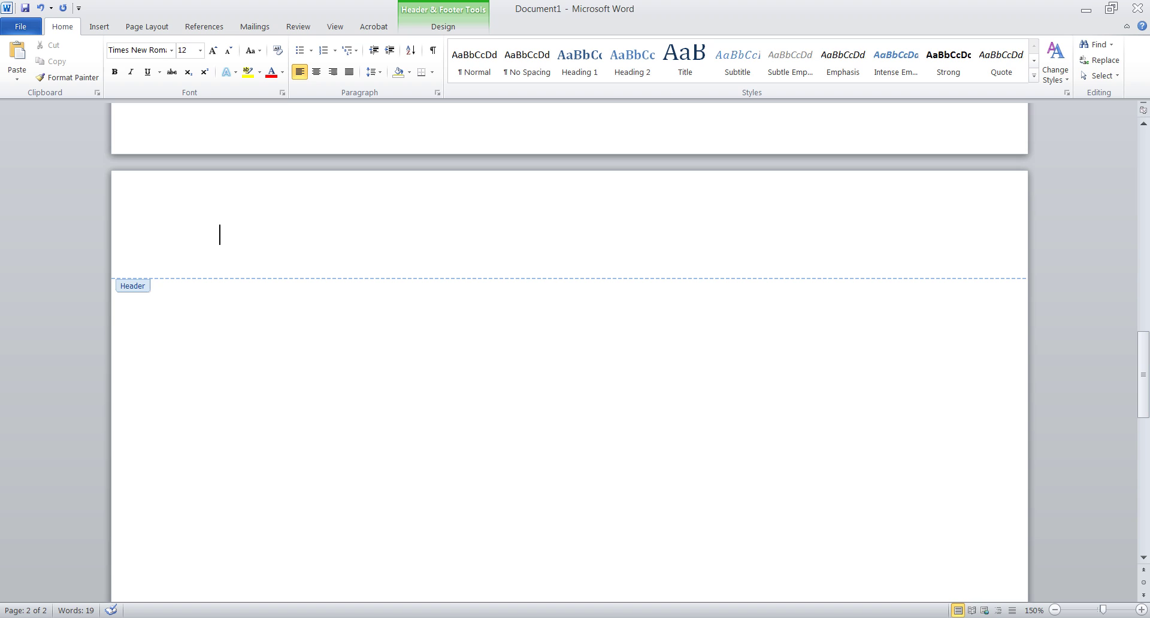
text(REALLY LONG T)
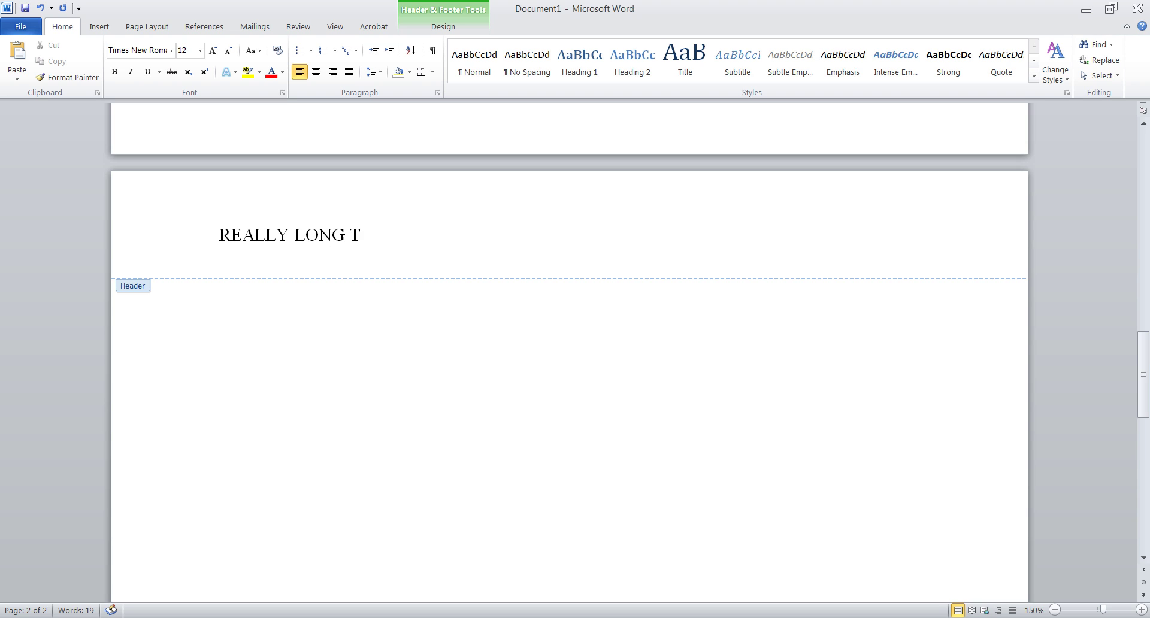
text(ITLE)
key(Tab)
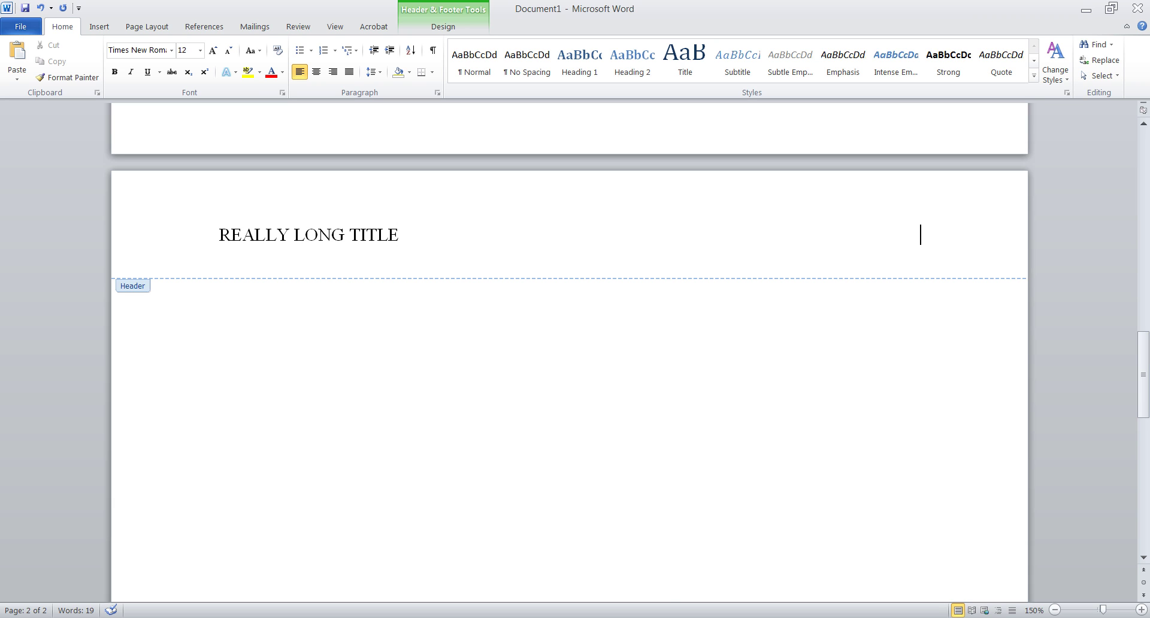
- Insert plain page number 2 at the right of the page-2 header and close it
click(96, 27)
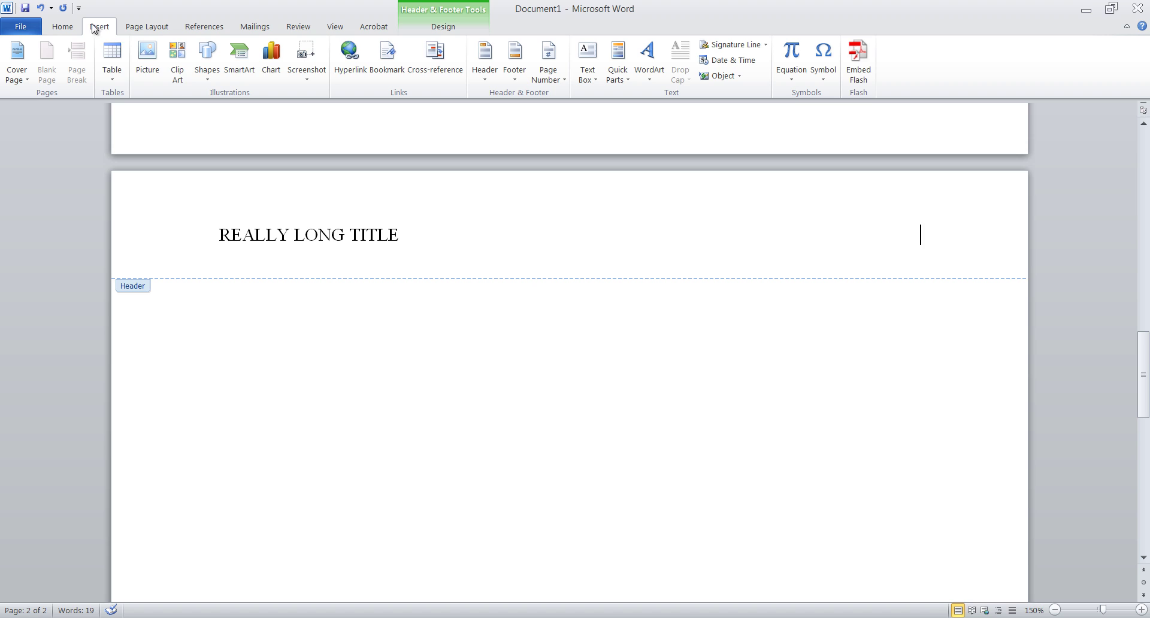
click(547, 62)
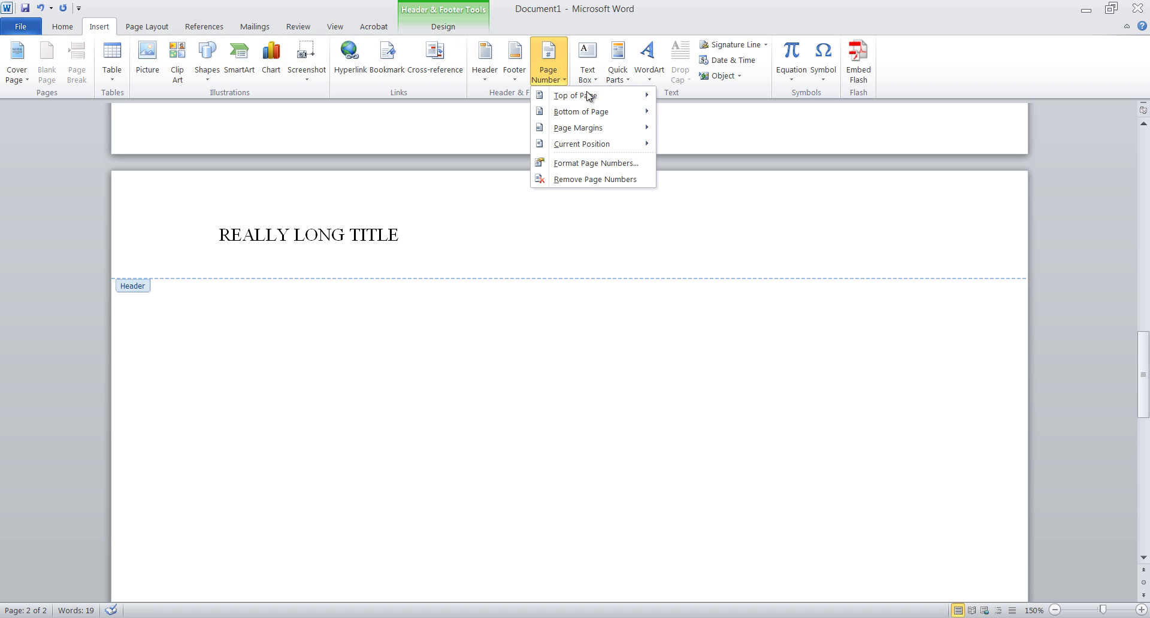
mouse_move(648, 144)
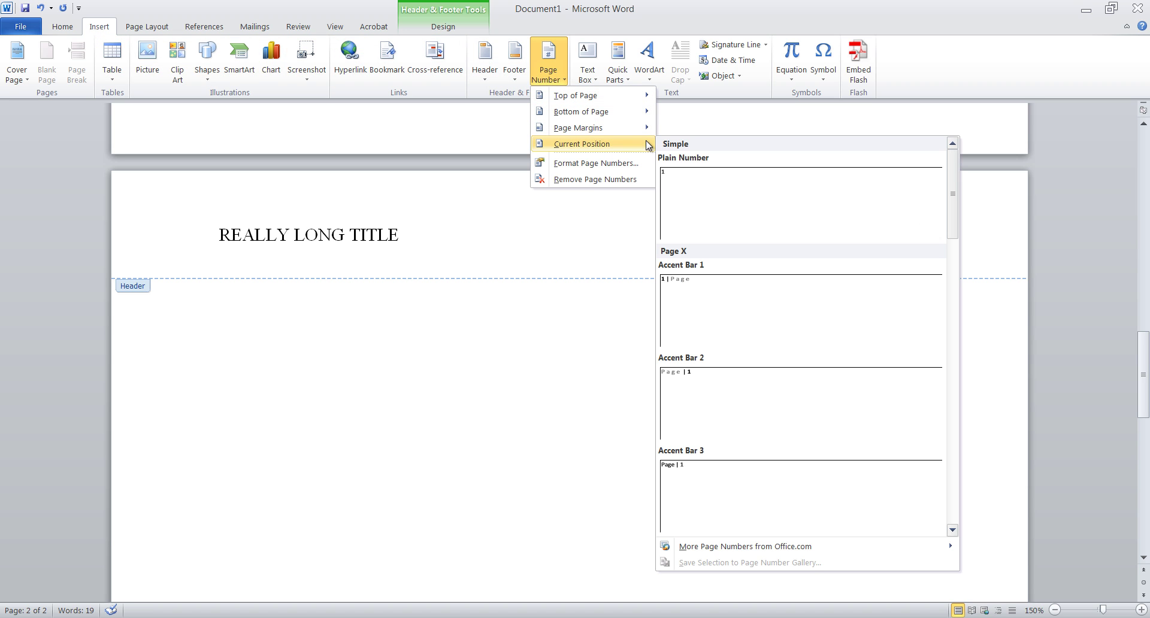
click(783, 209)
double_click(526, 351)
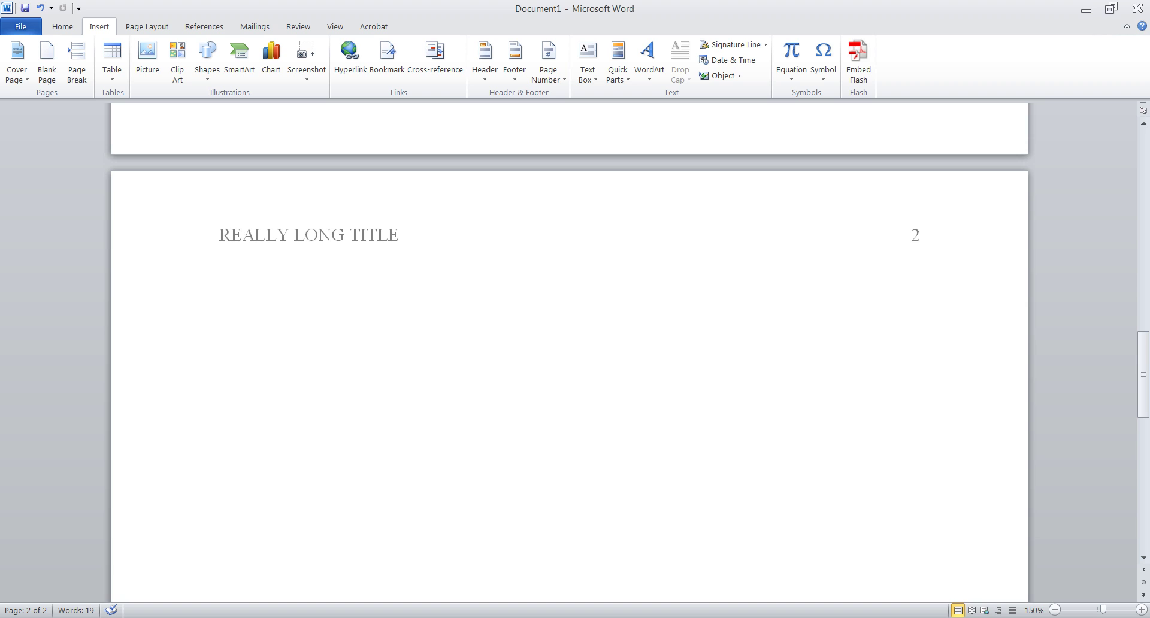
- Type the 'Abstract' heading and paste the abstract paragraph and keywords line below
text(Abst)
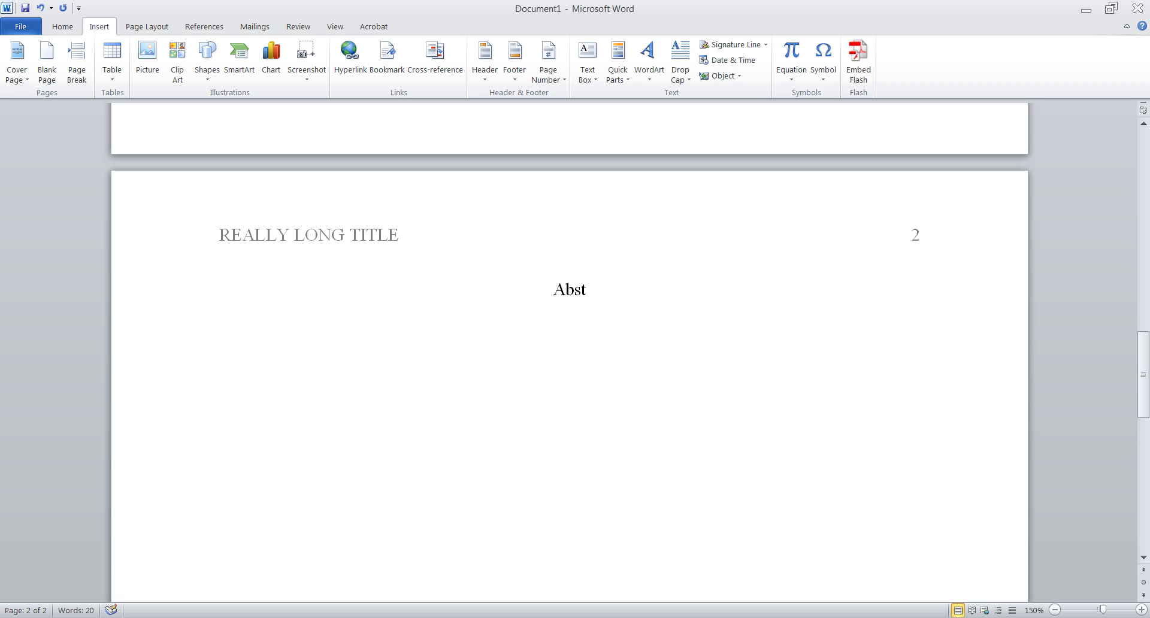
text(ract)
key(Return)
text(An abstract provides the reader with a quick and concise overview of your paper. Write the abstract in a neutral tone, it is simply a summary of your paper and is not meant to sway the reader. Include a comprehensive overview to allow the reader to decide if the paper contains the information he or she seeks. An abstract for a college level course may or may not be required, check with your professor before including one. Keywords: APA paper, research, how-to, librarians are awesome)
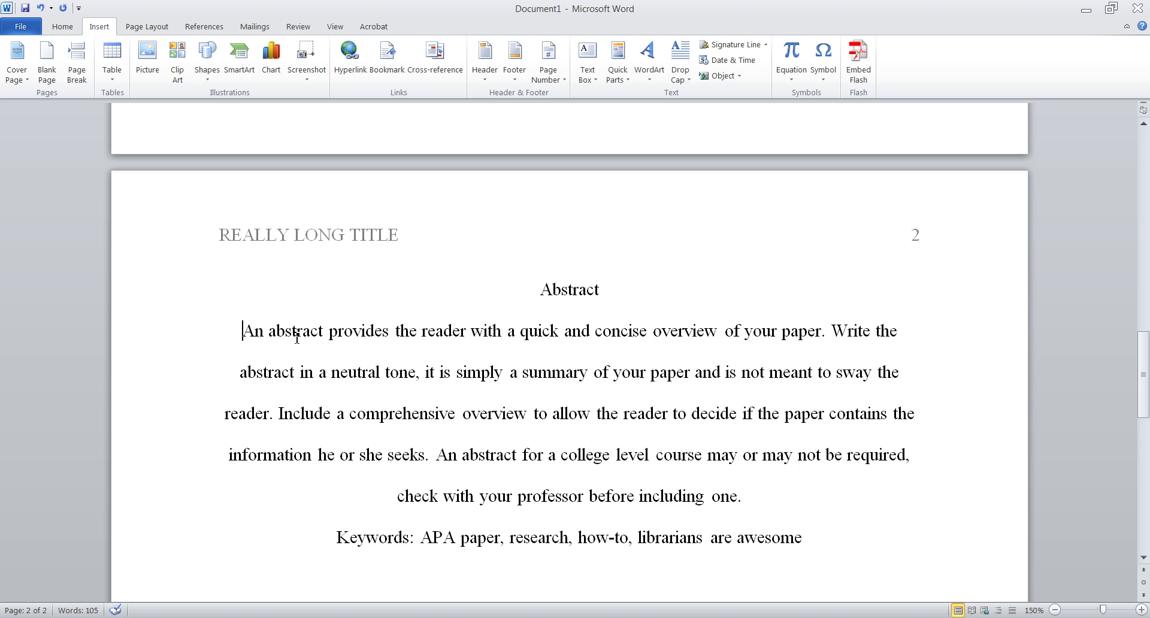
- Left-align the abstract paragraph
drag(242, 331, 810, 493)
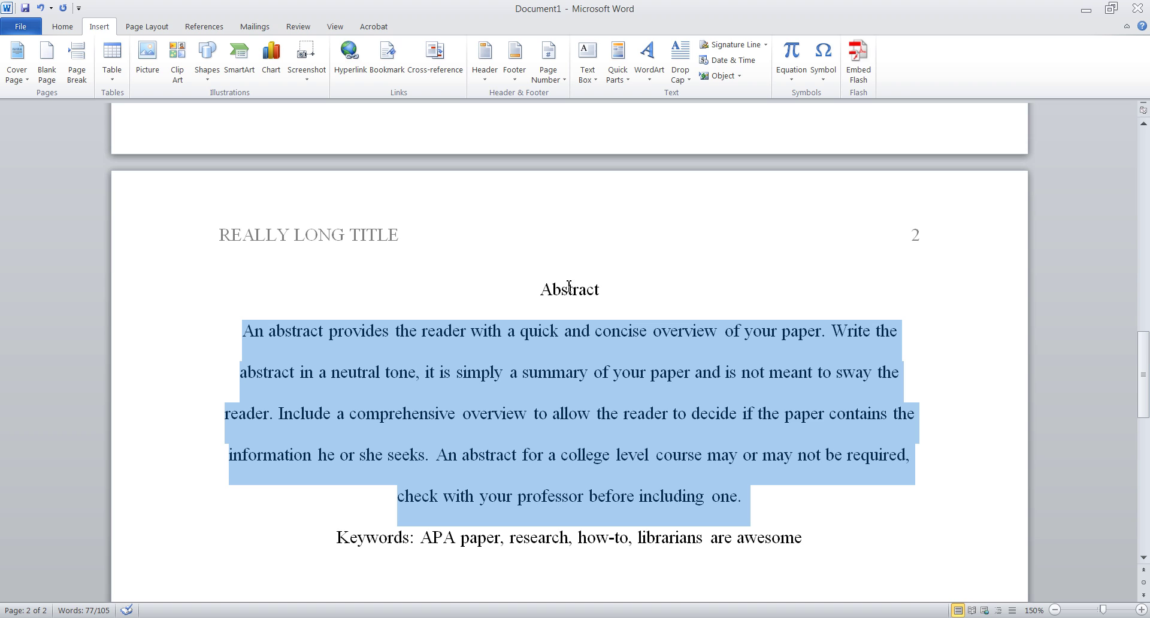
click(61, 26)
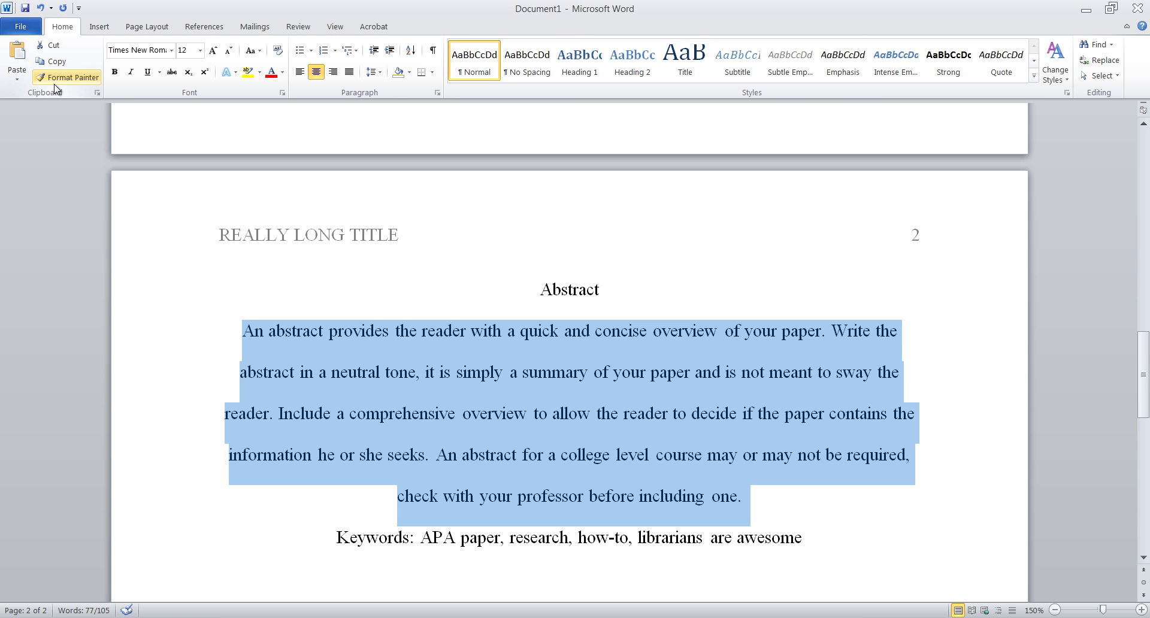
click(294, 77)
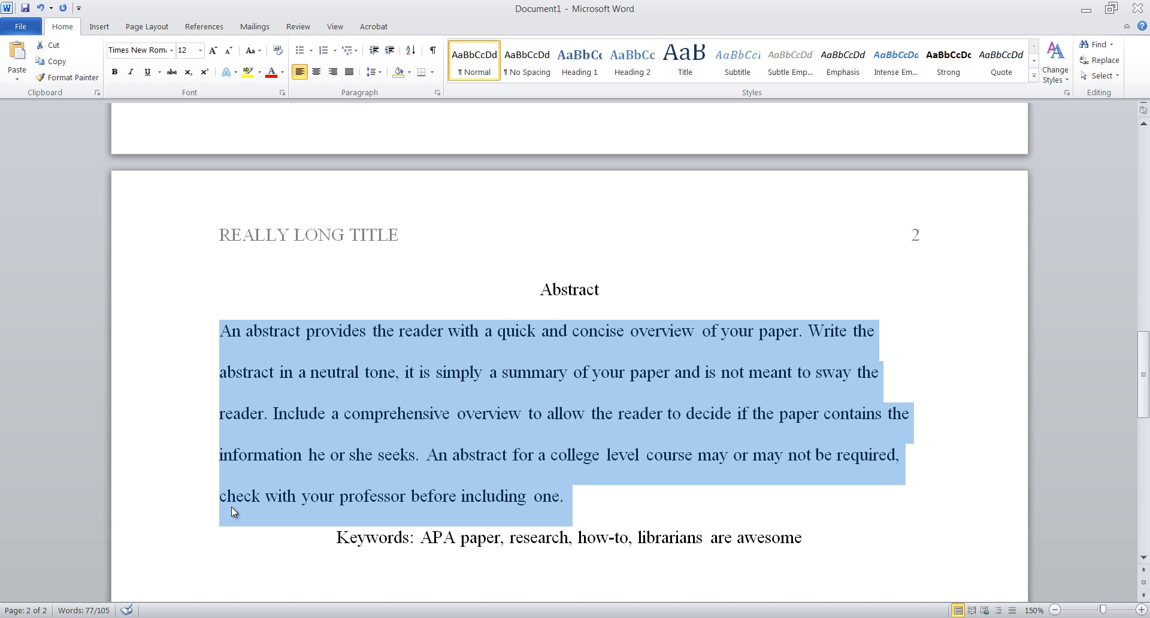
click(618, 516)
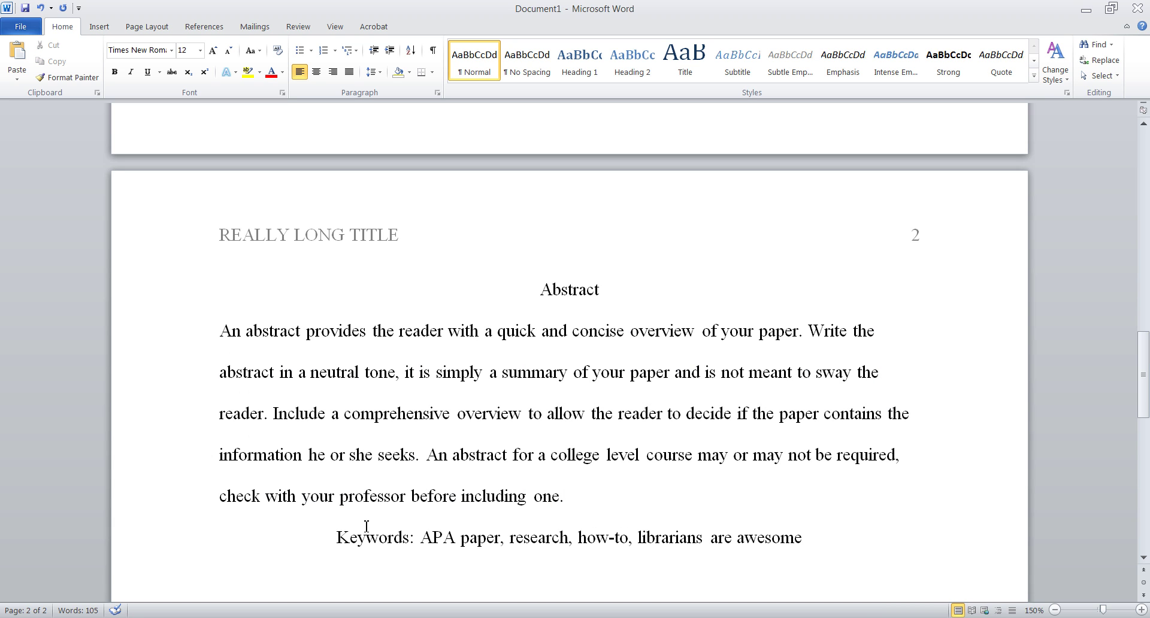
- Italicise 'Keywords' on the keywords line and put the cursor at that line's end
drag(336, 539, 410, 541)
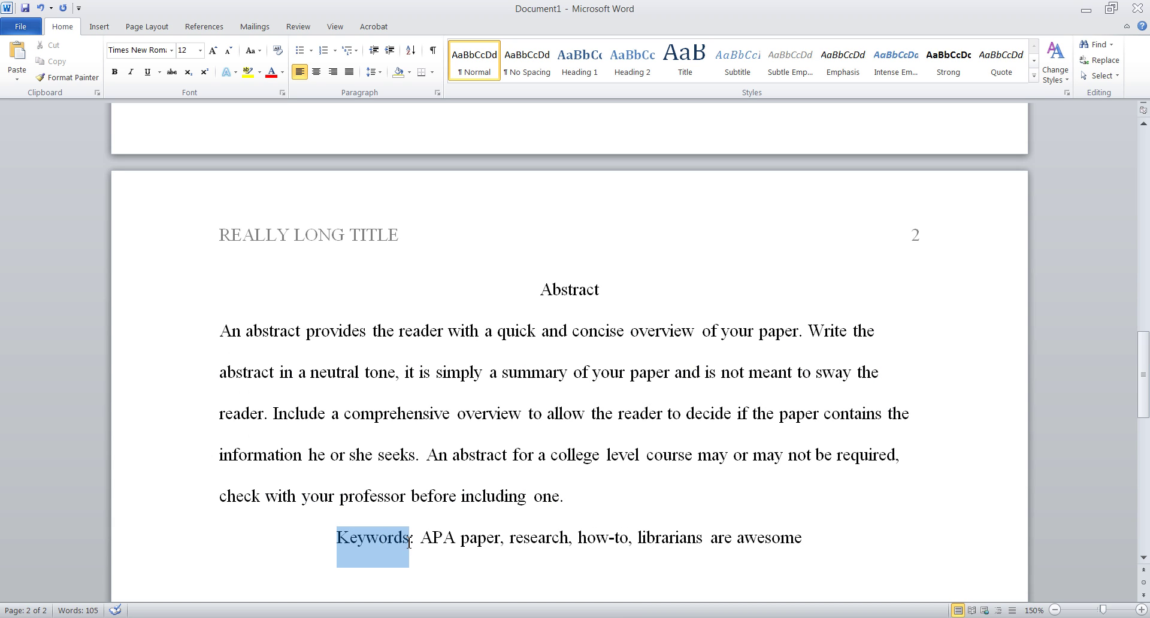
click(131, 72)
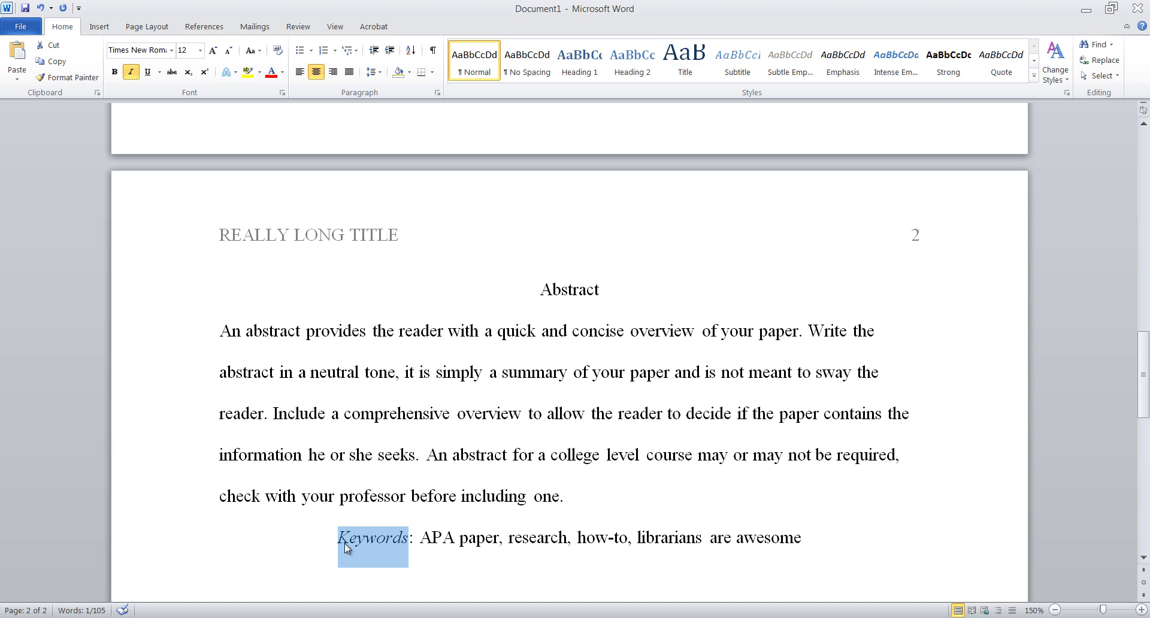
click(330, 535)
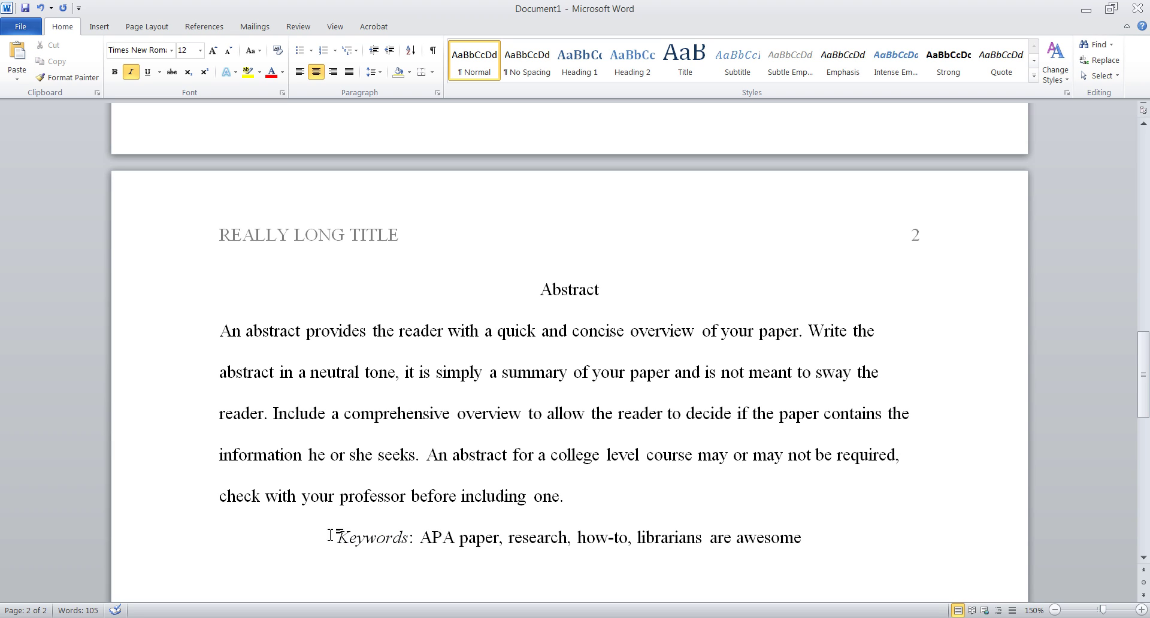
click(837, 538)
scroll(964, 502, down, 3)
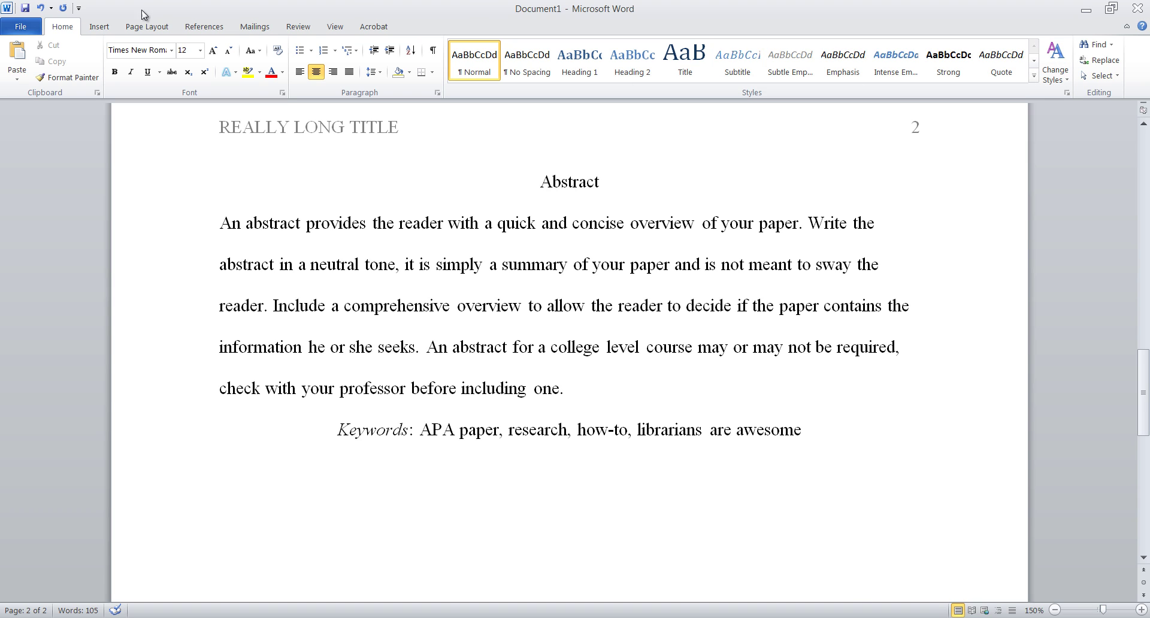
- Insert a page break after the abstract to start page 3
click(94, 27)
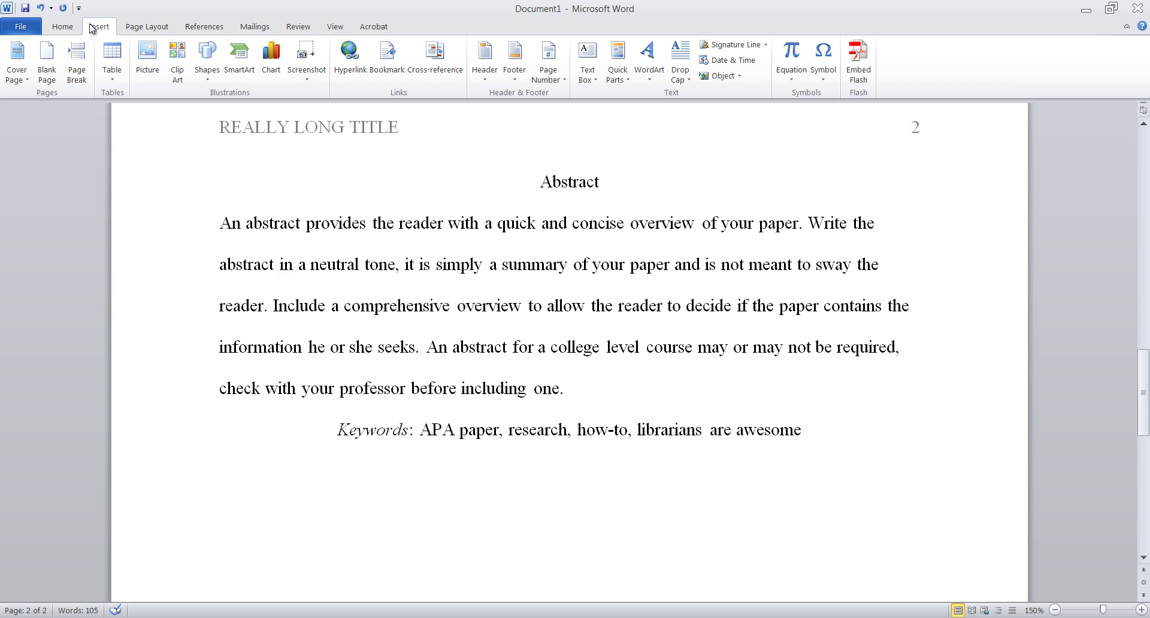
click(76, 66)
scroll(838, 470, down, 3)
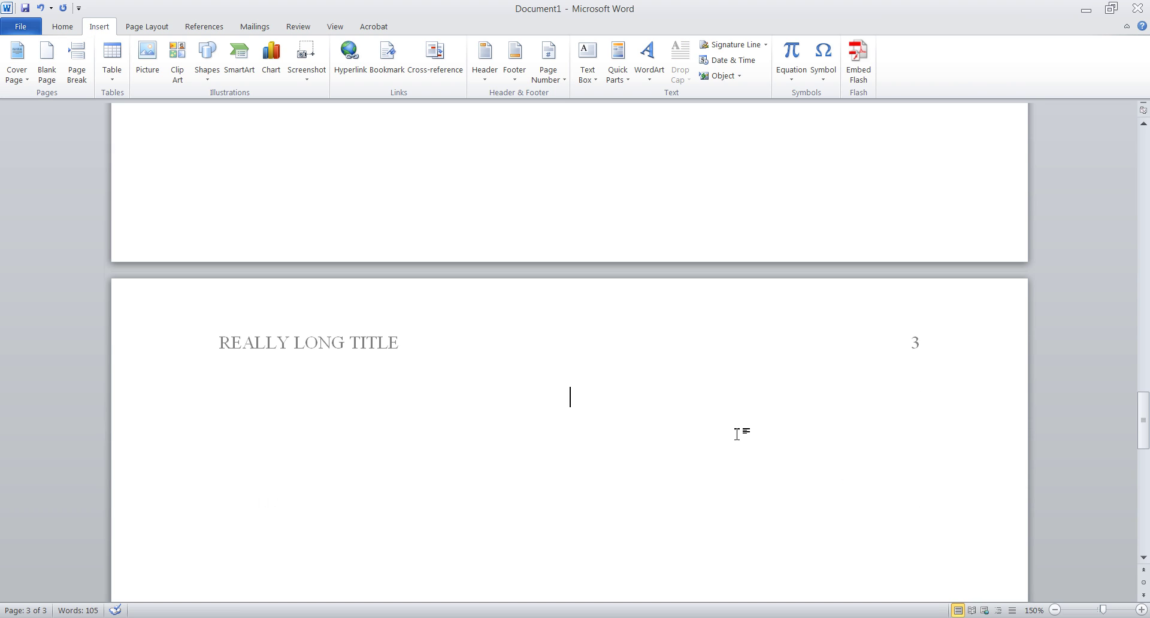
scroll(644, 369, down, 1)
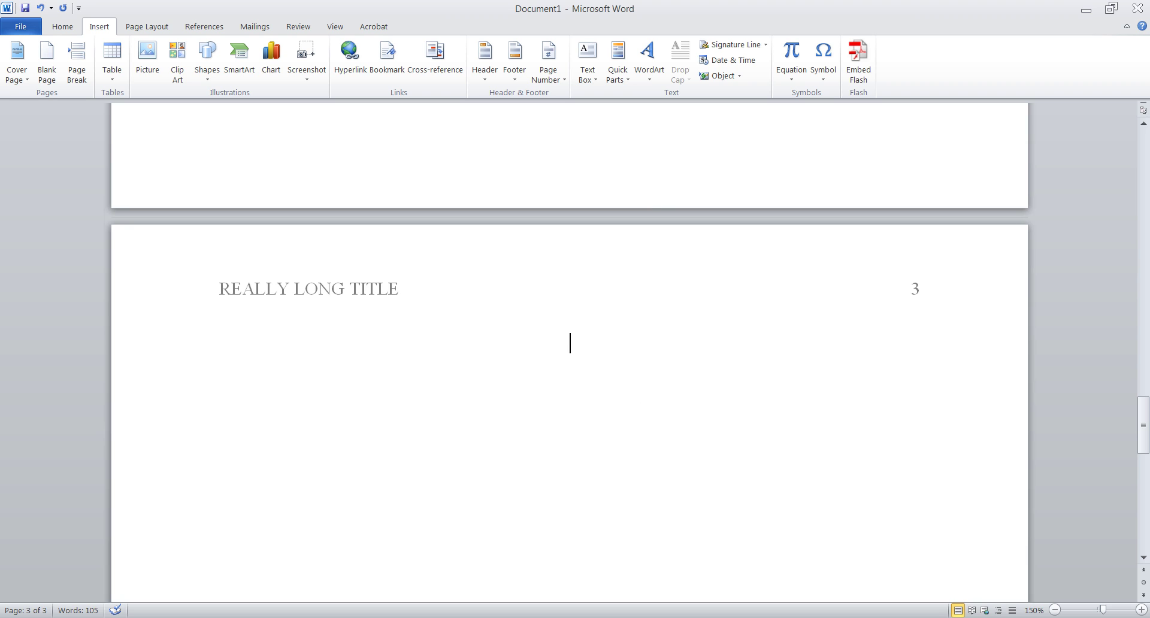
- Type the centred title 'The Title of this Paper is Lengthy: Showing you Proper Title Case', then left-align the next line
text(The)
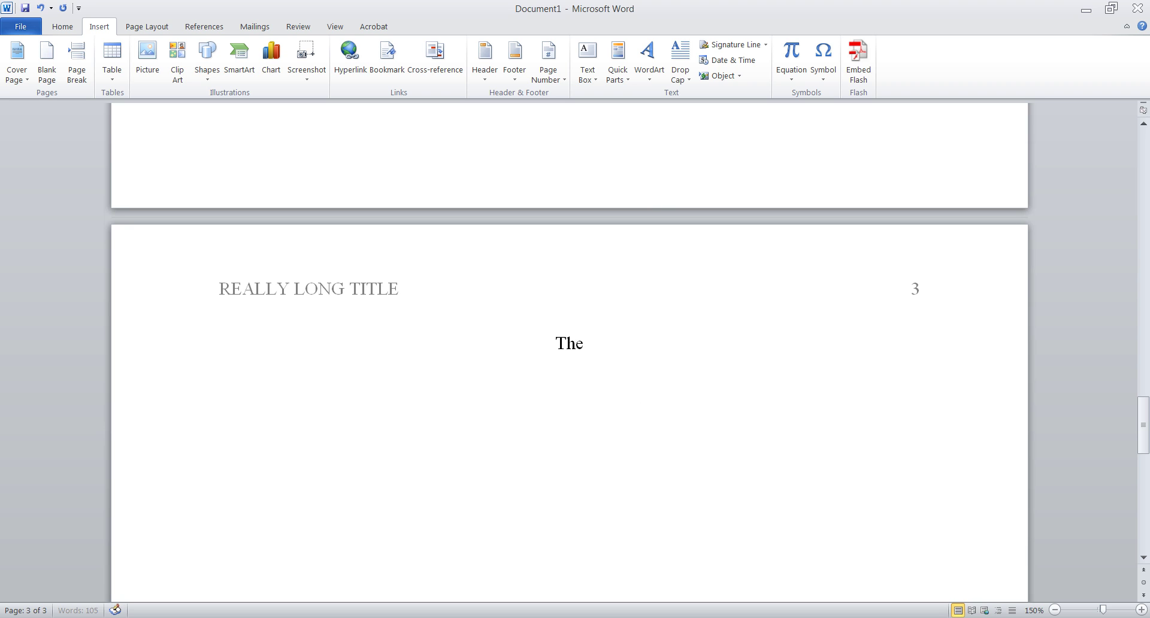
text( Title of this Paper is Leng)
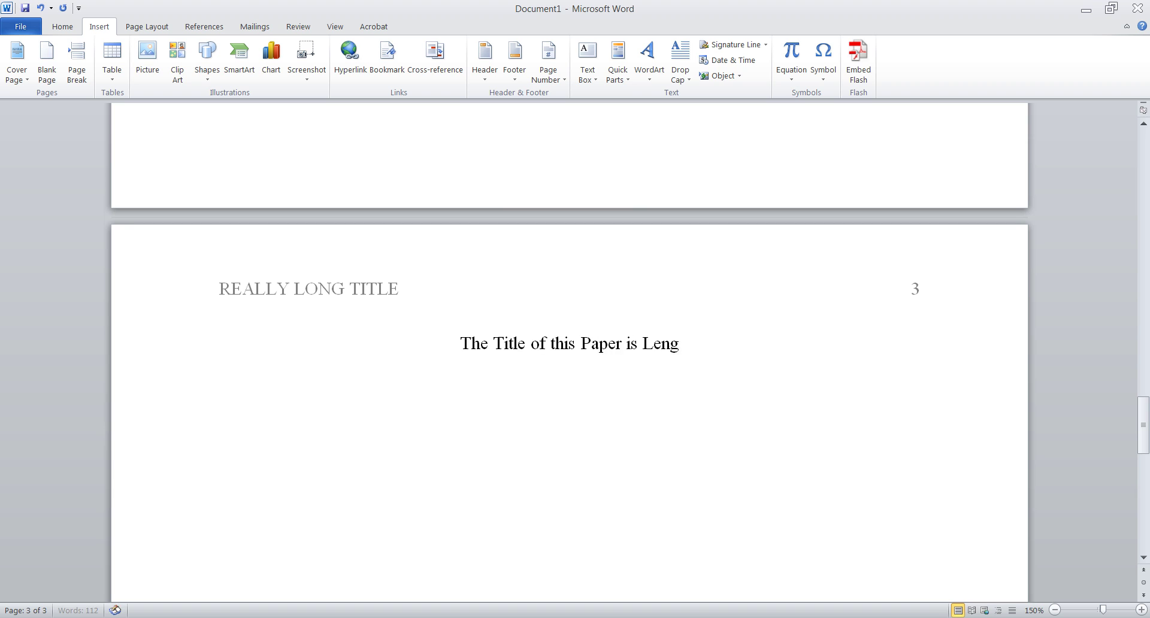
text(thy: Showing you Proper Title Case)
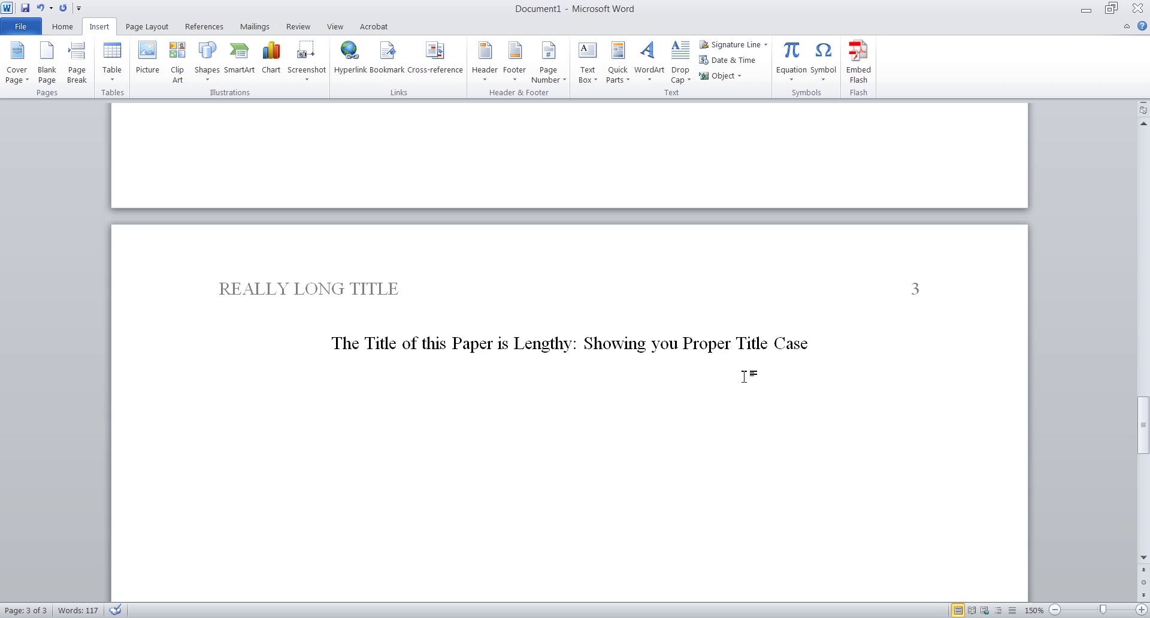
key(Return)
click(62, 27)
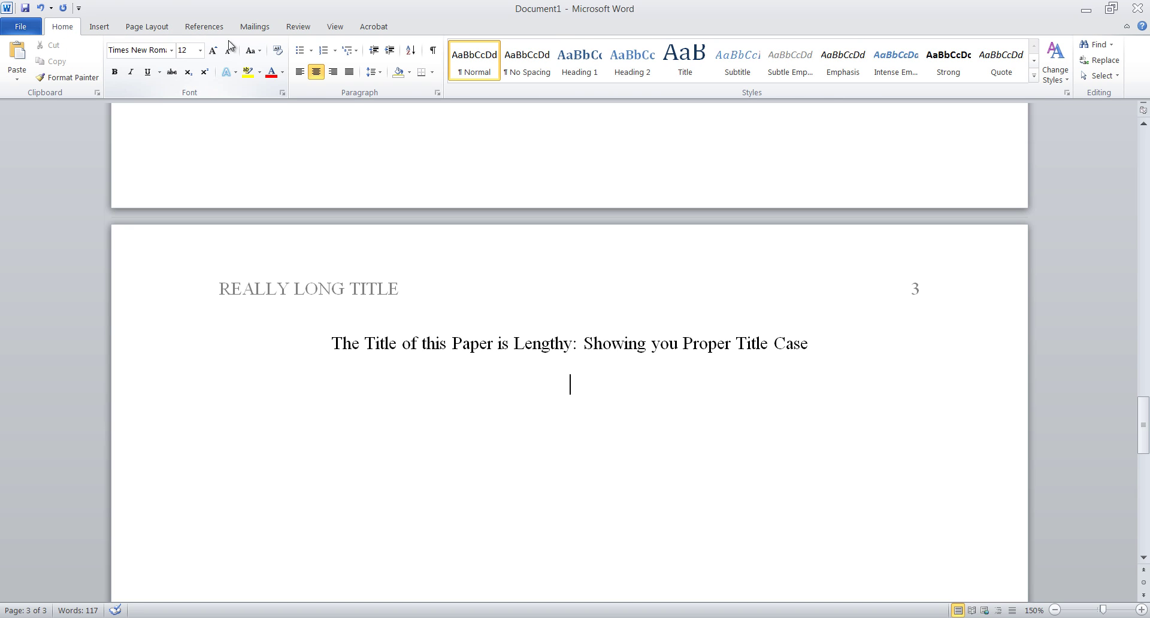
click(299, 73)
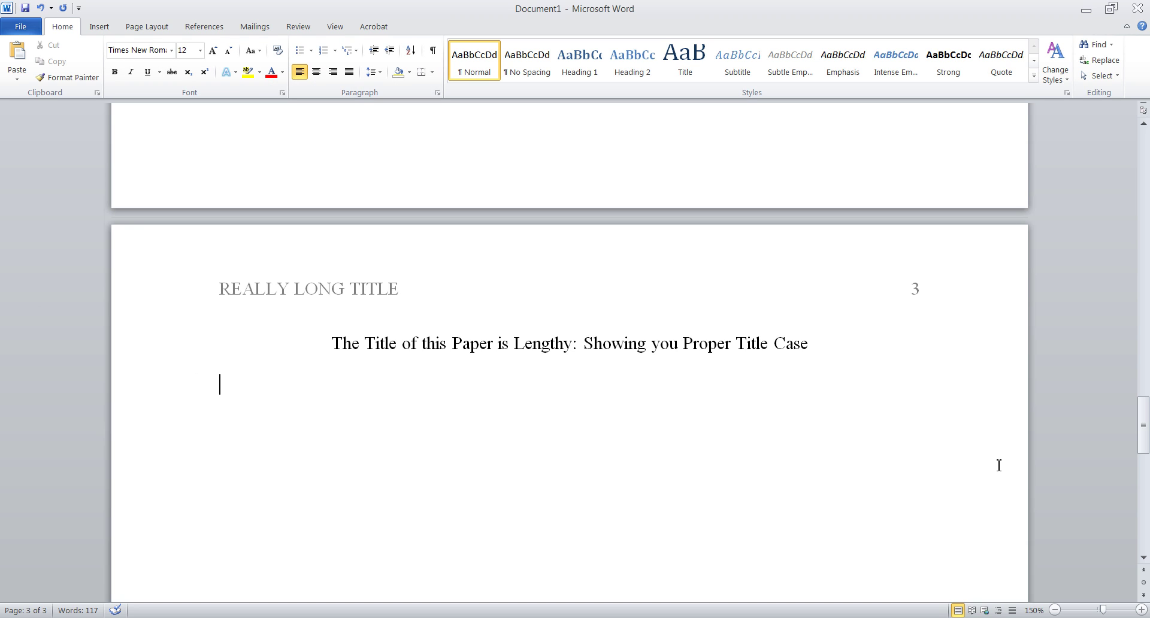
- Paste the two body paragraphs under the title with a first-line Tab indent, ending at 'and I can turn it in.'
scroll(998, 465, down, 3)
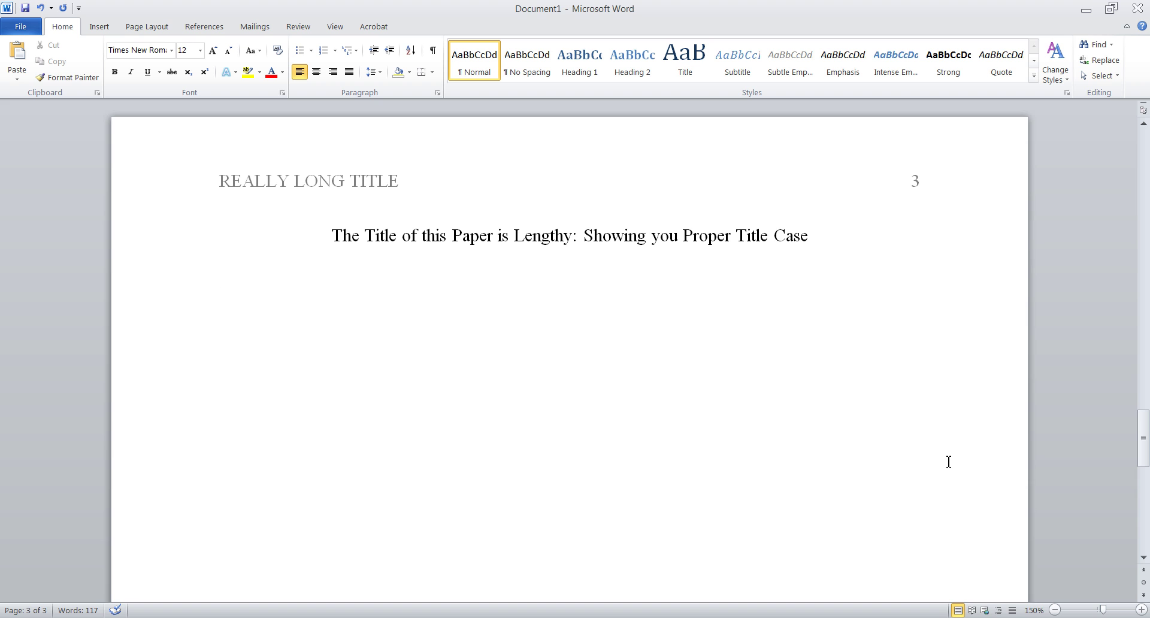
key(Tab)
text(Introduce the problem in the first paragraph(s) of your paper (depending on length). Keep your writing clear, consistent, concise, and formal. Do not use personal pronouns; such as me, my, I, etc. Remember to include in-text citations for any and all information you found elsewhere (Hood, 2010; Kendrick, 2005; Sabol & Profeta, 2003). Use the tab key to indent each new paragraph. Allow the words to run to the end of the page until they wrap onto the next line. In other words, only use the Enter or Return keys when you start a new paragraph. The entire paper needs to be double-spaced, including the references. I have written an entire research paper. I have reviewed and edited the paper for grammar, spelling, and punctuation. Now, I need to include my full reference list at the end of my paper and I can turn it in.)
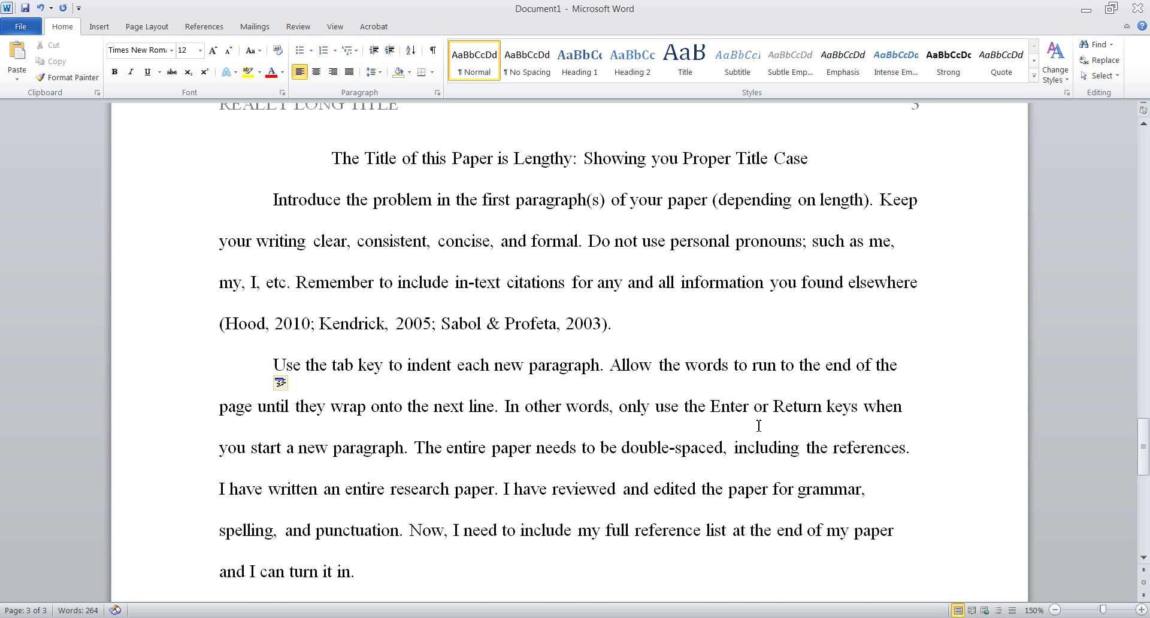
scroll(759, 423, up, 5)
scroll(760, 423, down, 1)
scroll(759, 426, down, 3)
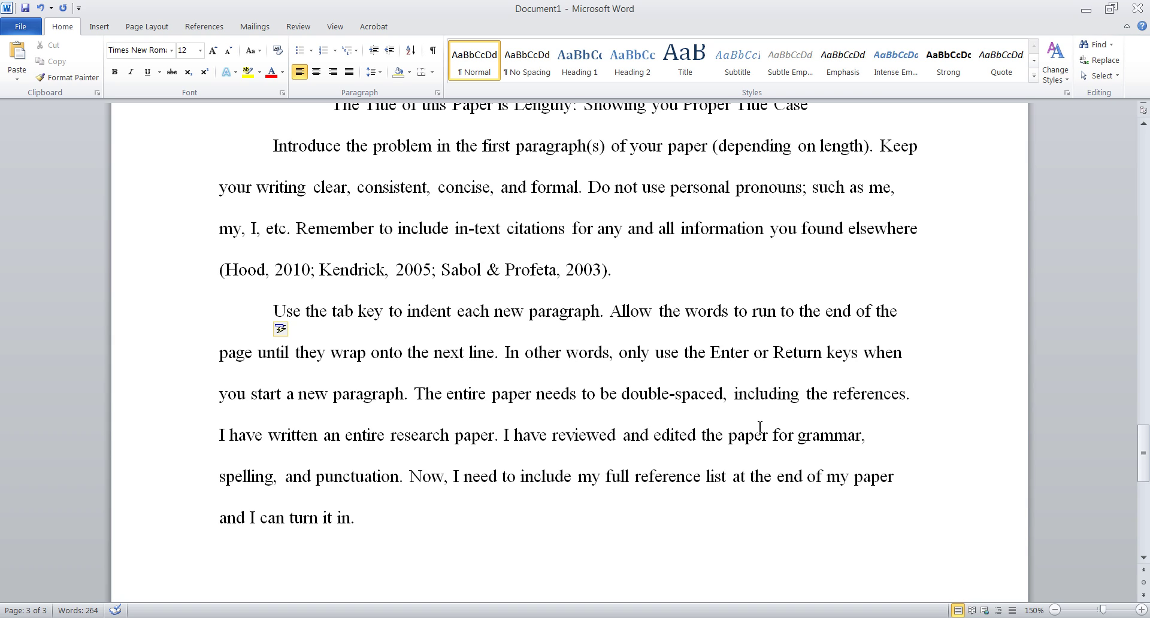
click(510, 294)
click(455, 532)
scroll(545, 530, down, 3)
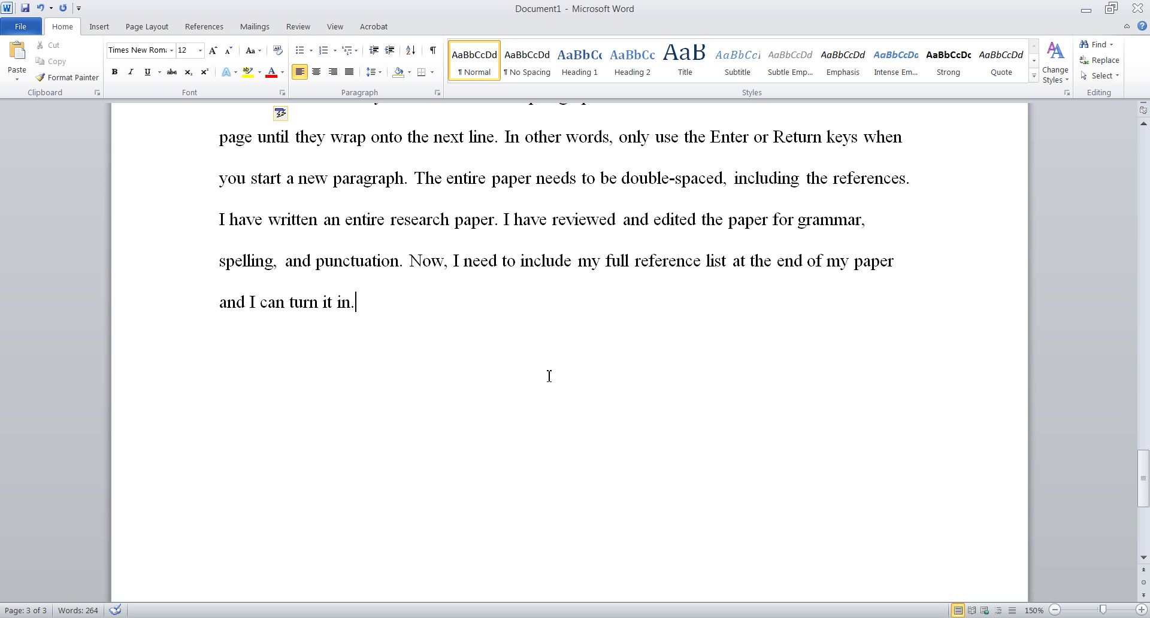
- Insert a page break to start page 4 for the references
click(99, 27)
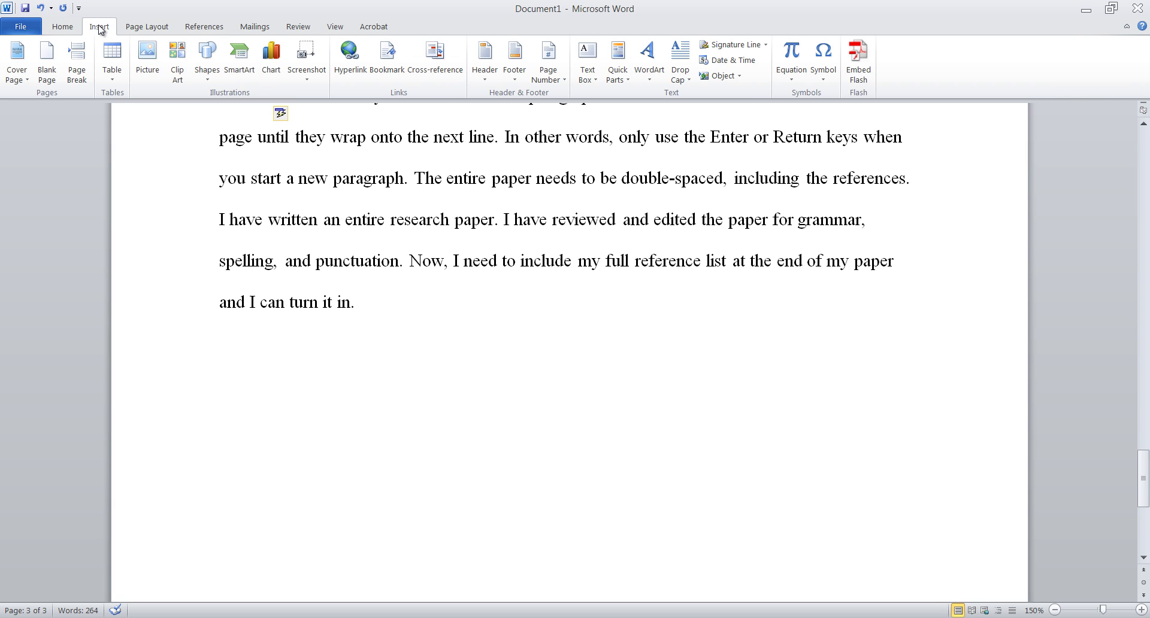
click(77, 67)
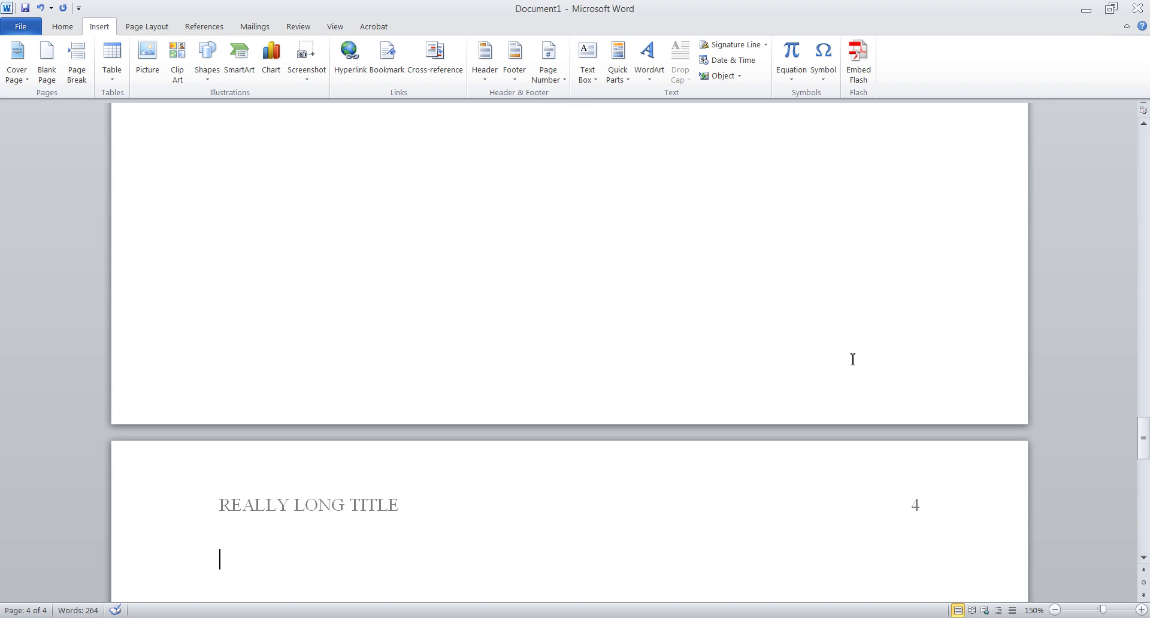
scroll(852, 359, down, 6)
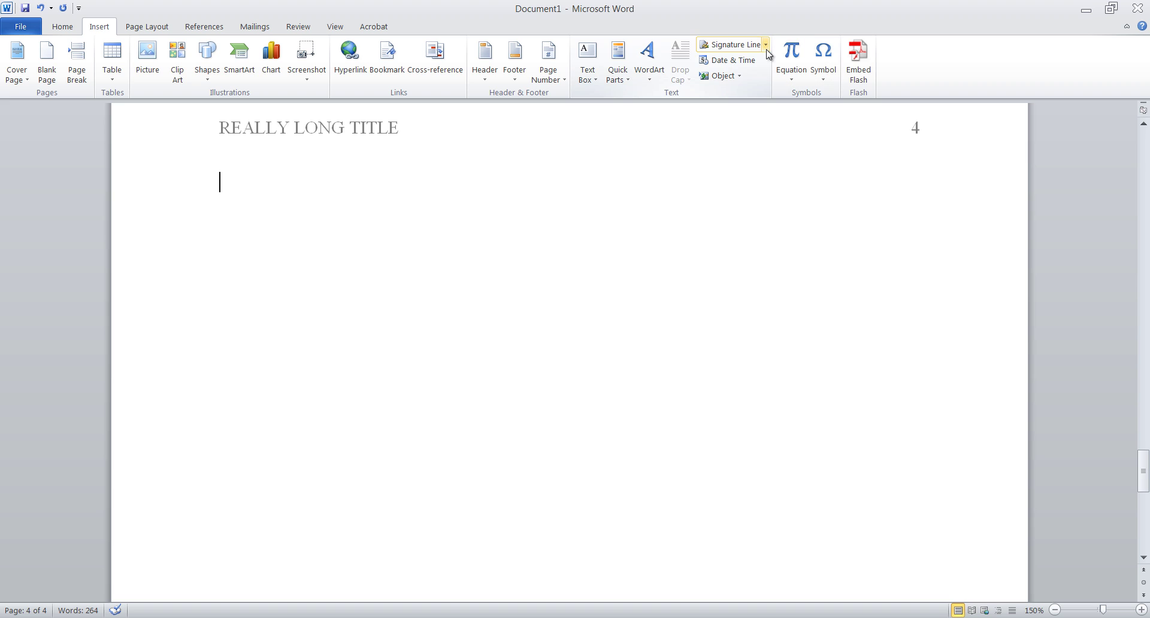
- Add a centred 'References' heading with a left-aligned line below it
click(60, 28)
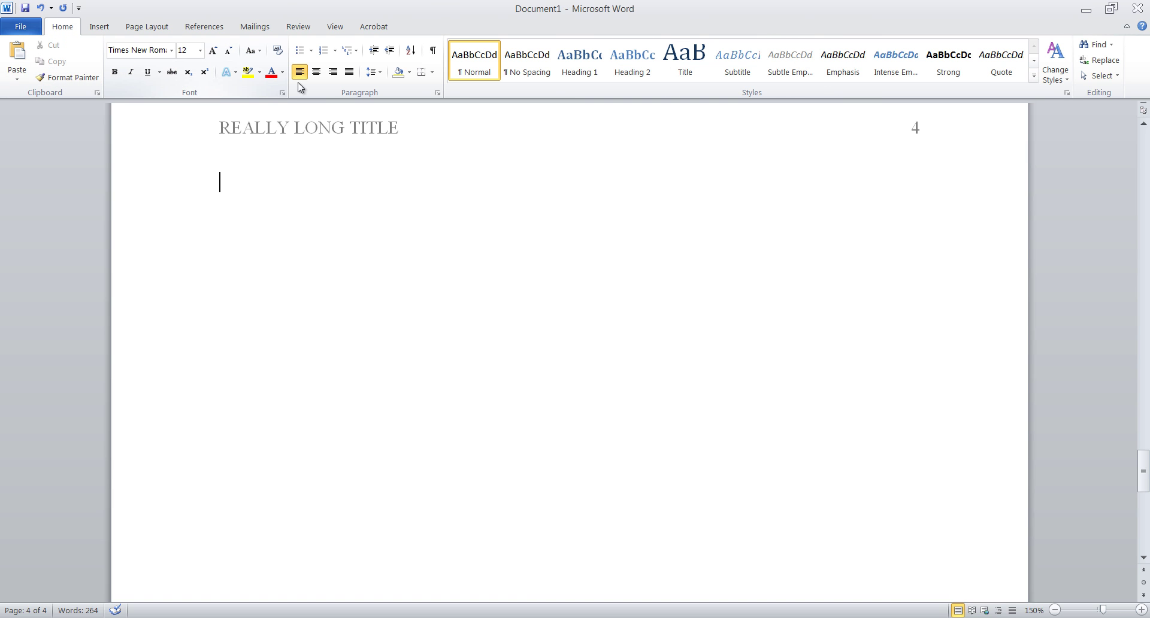
click(317, 71)
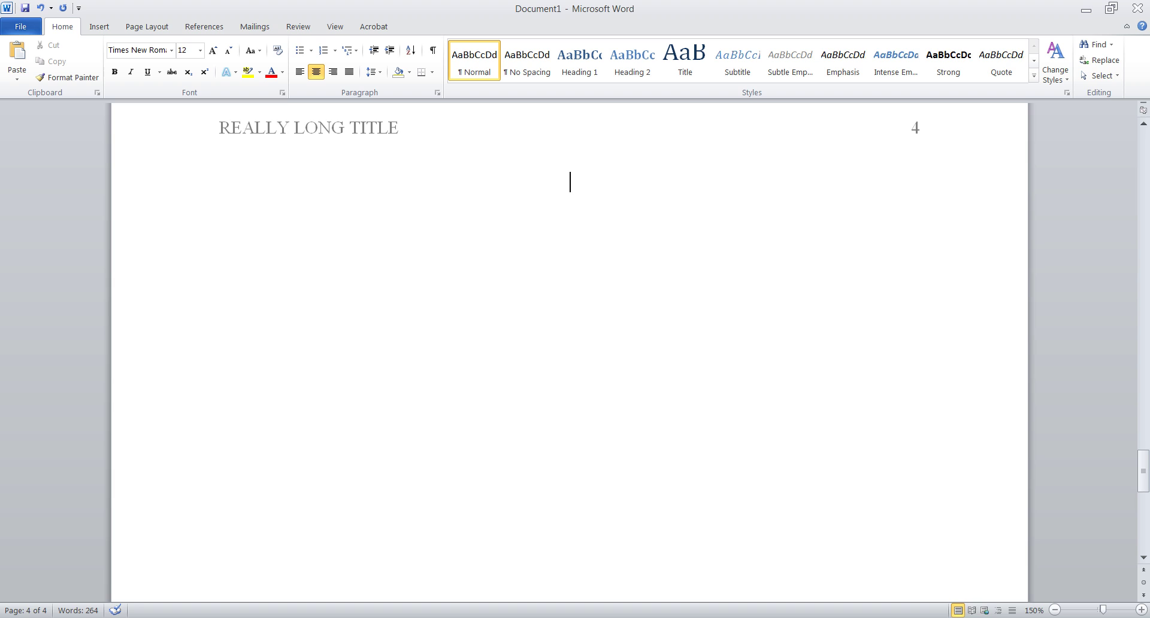
text(References)
click(300, 73)
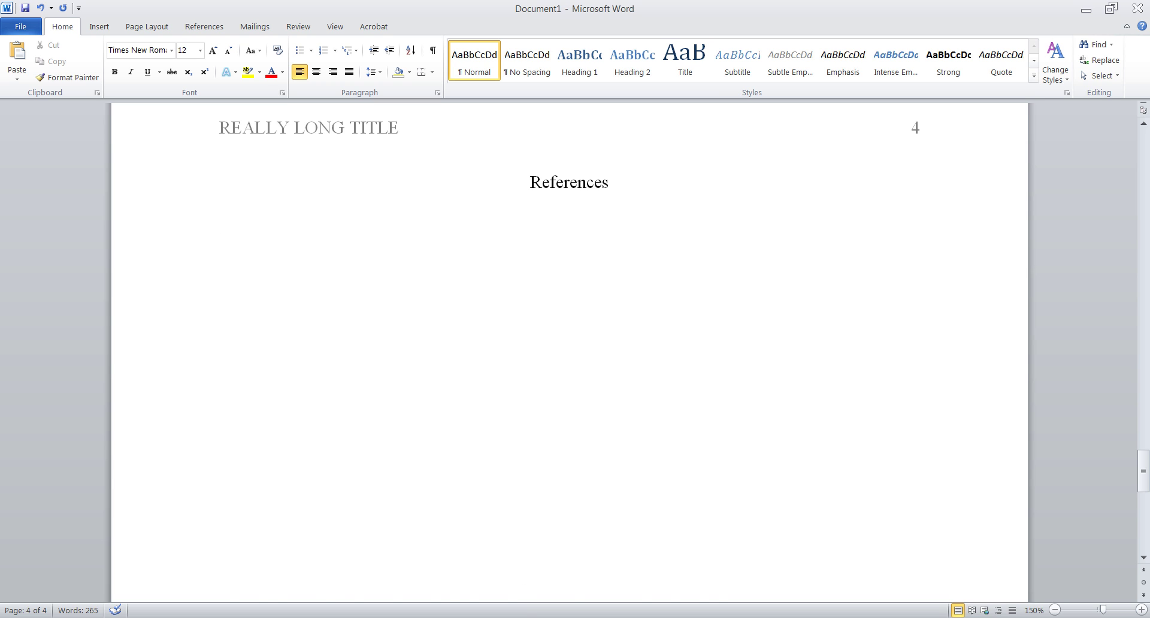
- Paste the eight reference entries, Clopton through West, under the heading and select them all
key(ctrl+v)
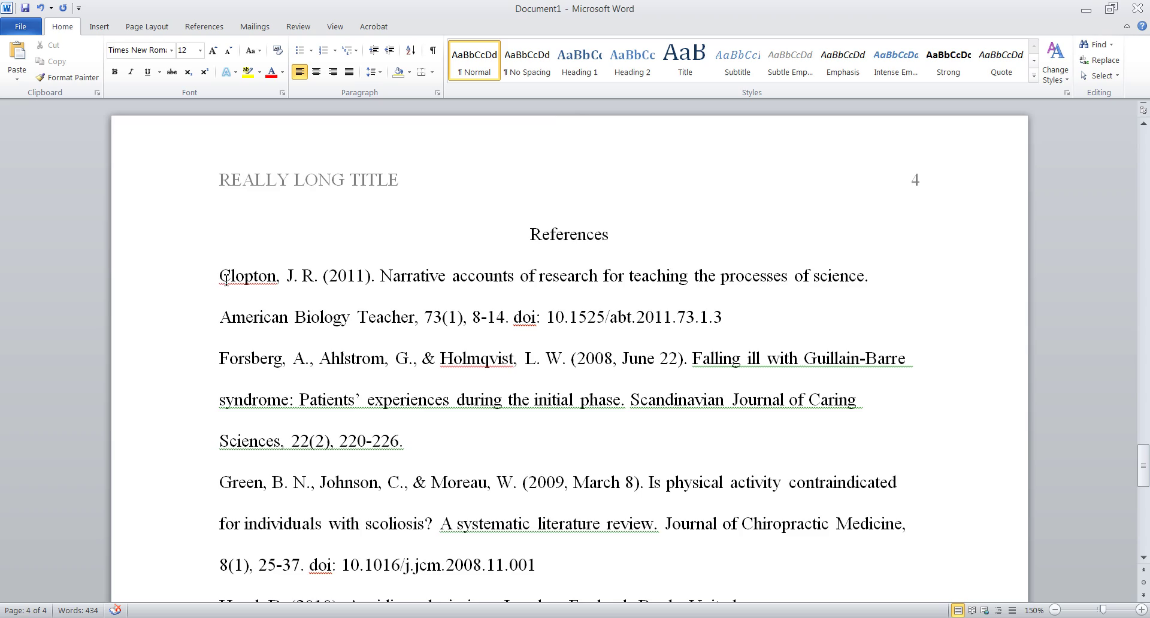
scroll(226, 278, down, 3)
scroll(226, 280, down, 7)
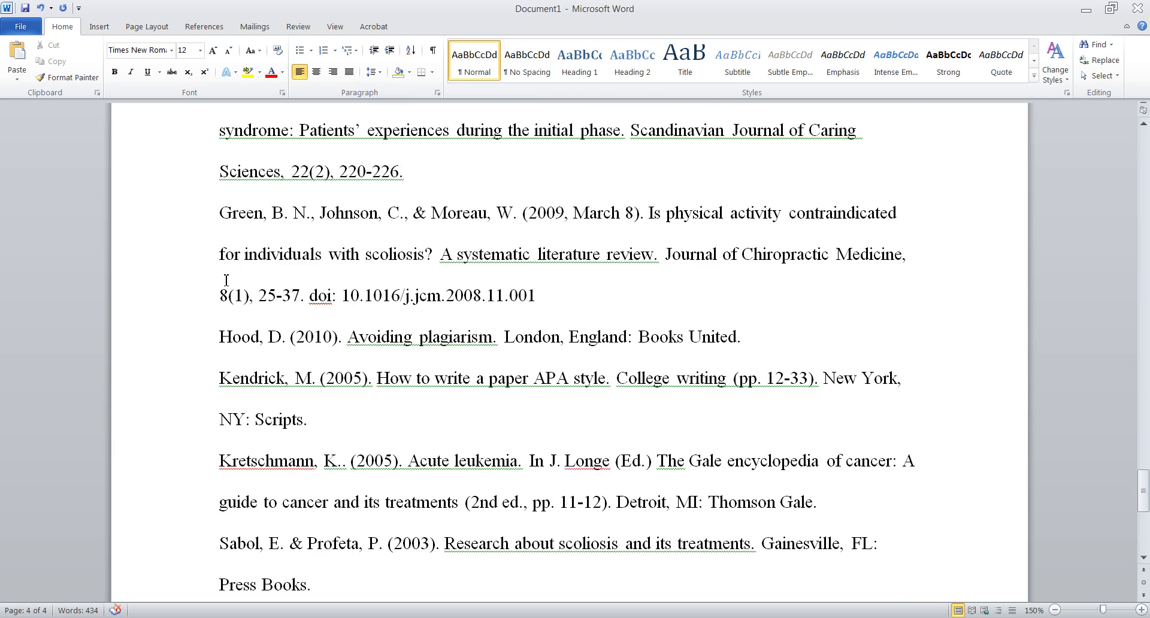
scroll(226, 280, up, 8)
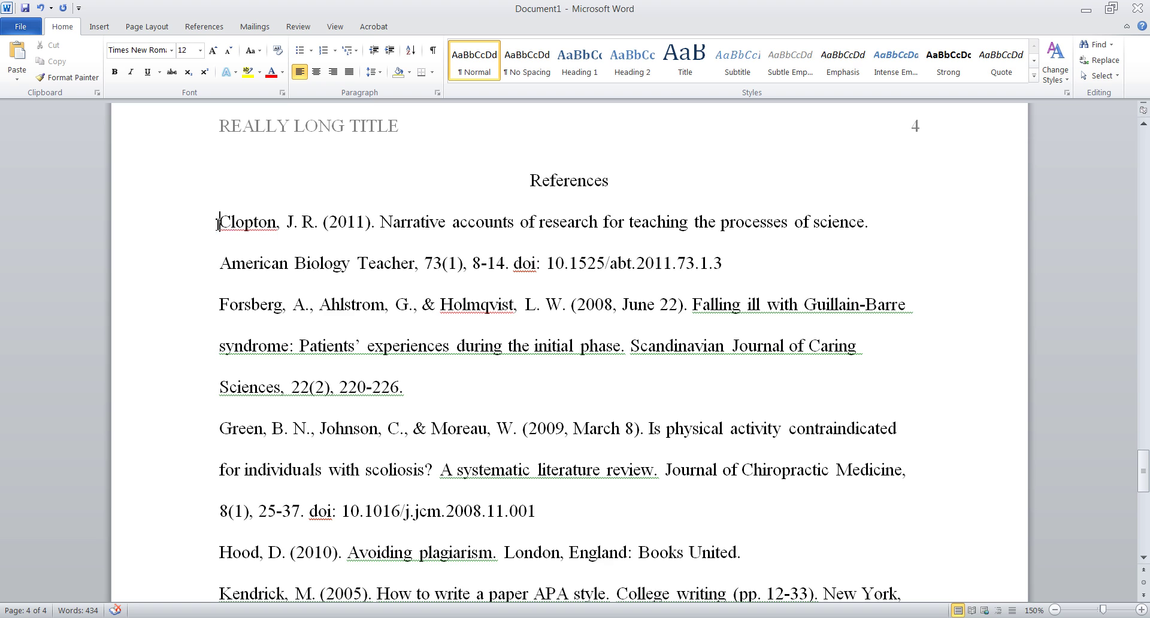
drag(218, 223, 505, 504)
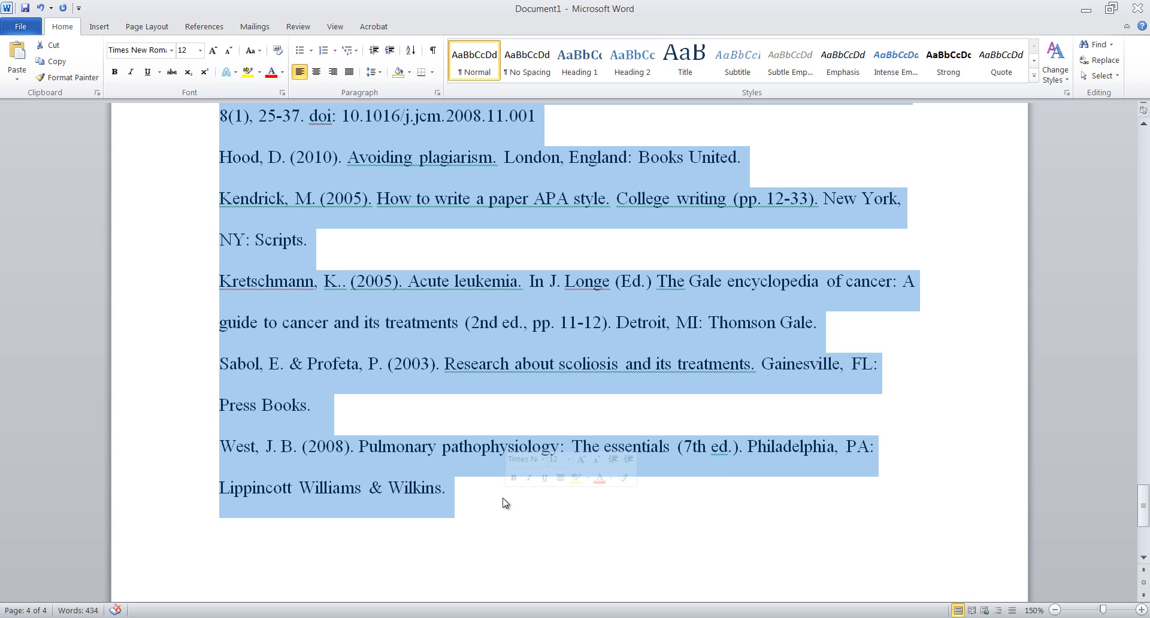
- Apply a 0.5" hanging indent to the selected reference entries in the Paragraph dialog
click(438, 92)
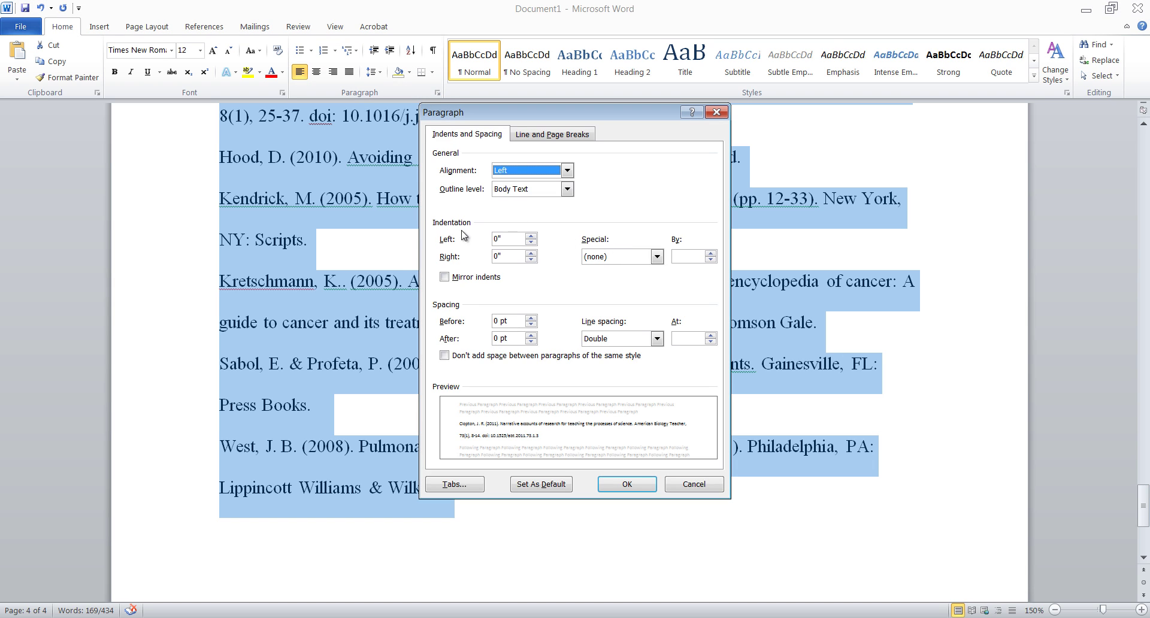
click(657, 257)
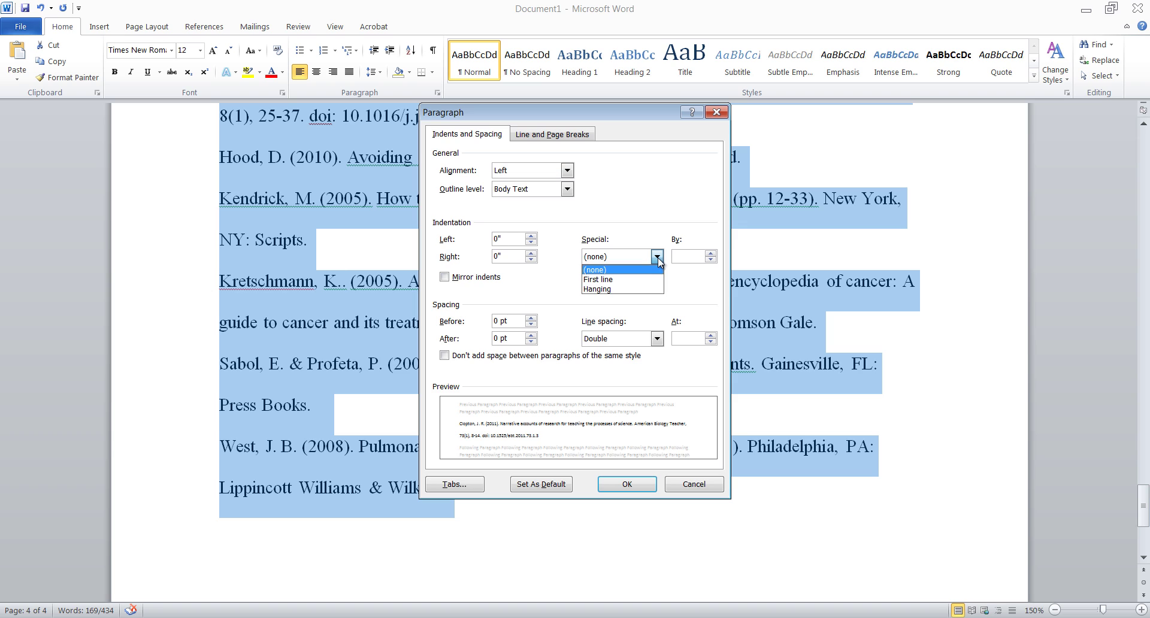
click(630, 290)
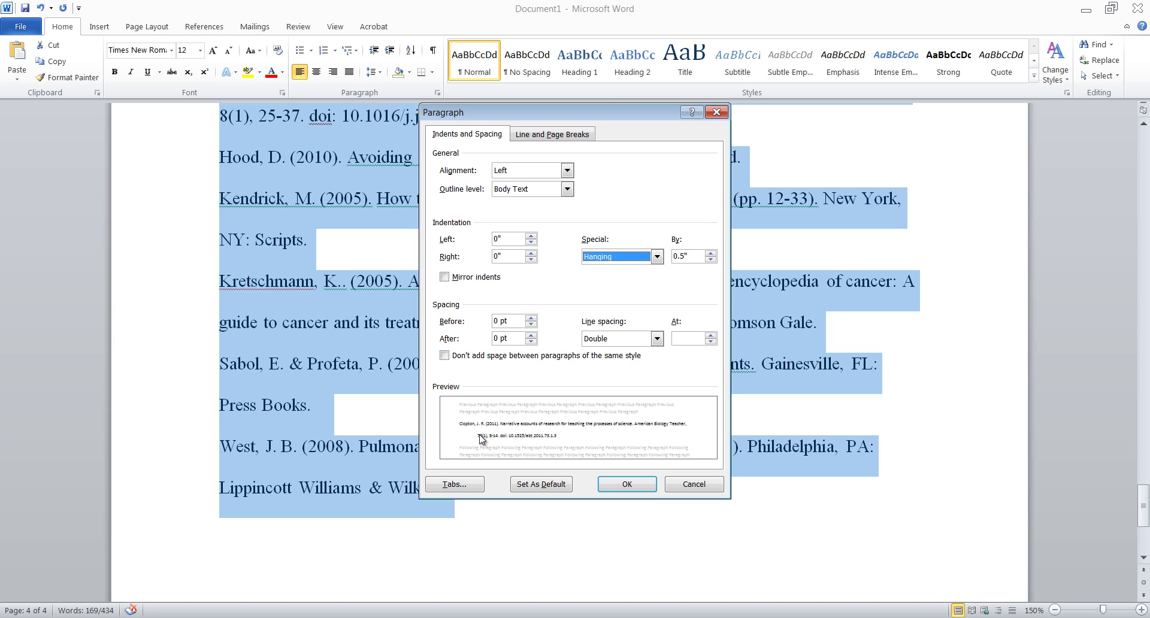
click(629, 485)
click(620, 496)
scroll(623, 488, up, 2)
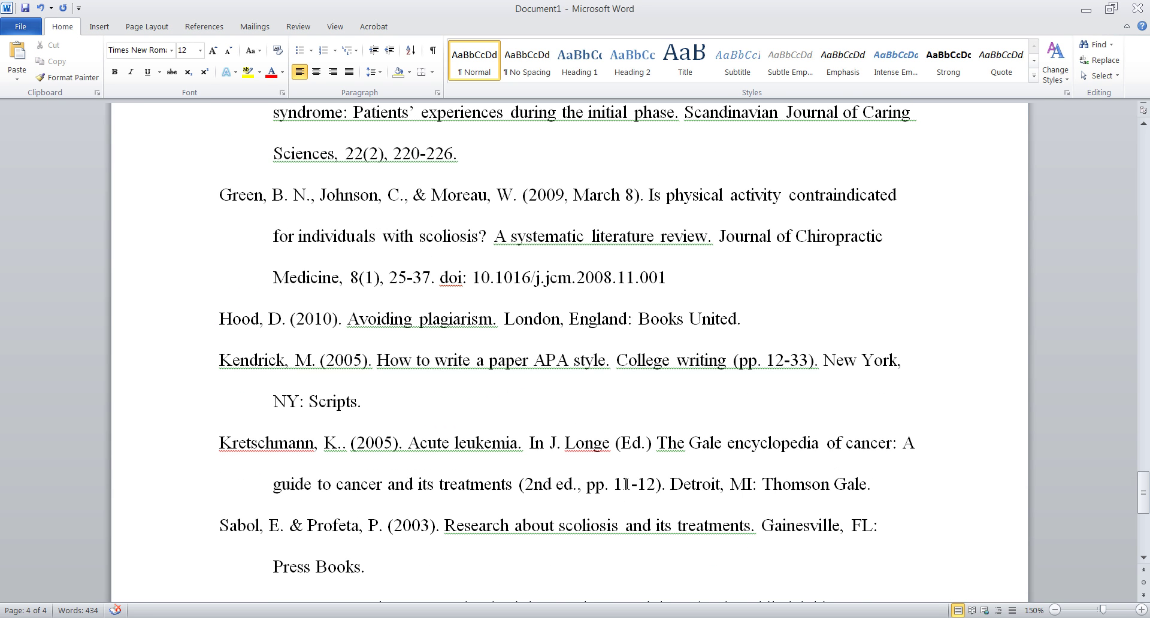
scroll(626, 484, up, 2)
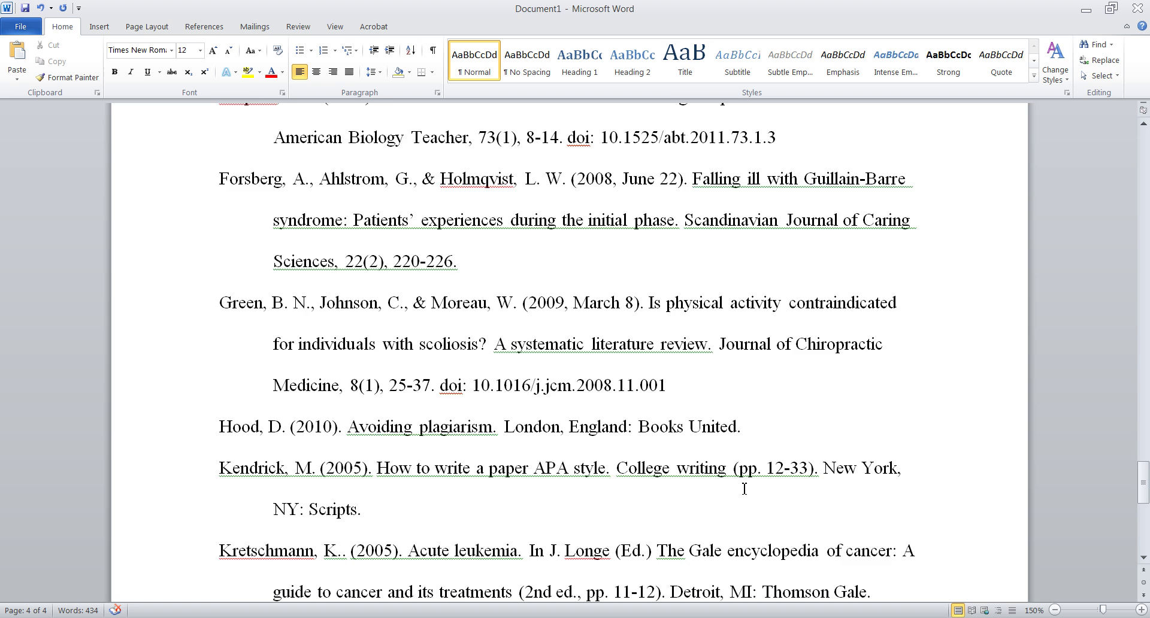